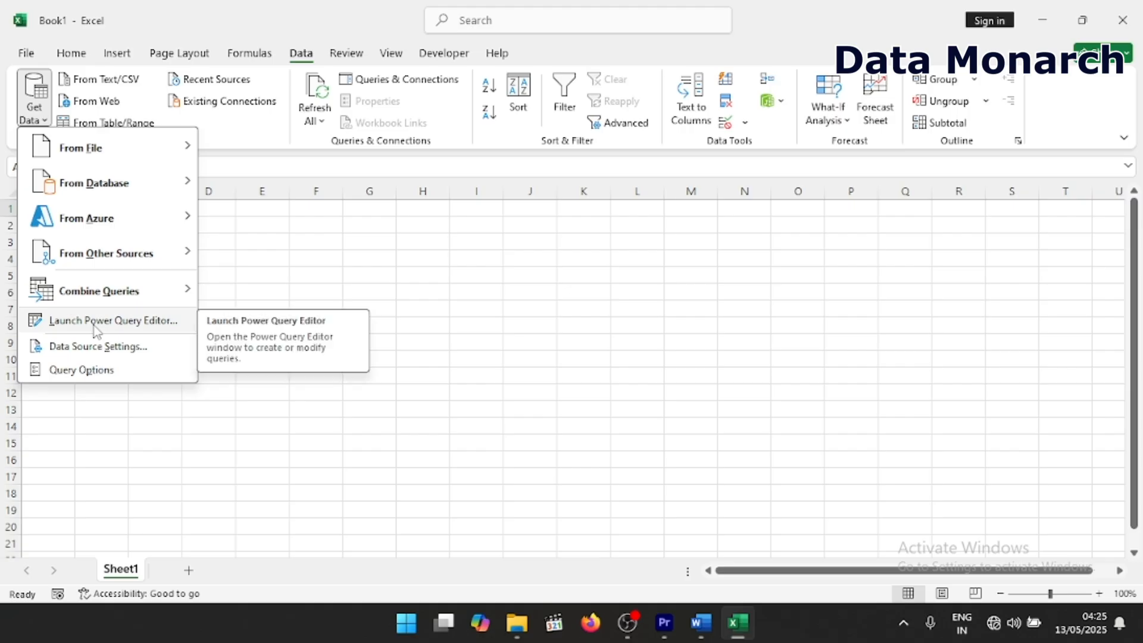
Launch the Power Query Editor and import the Excel workbook messy_sales_data.xlsx as a new source.
{"action": "left_click", "coordinate": [95, 322]}
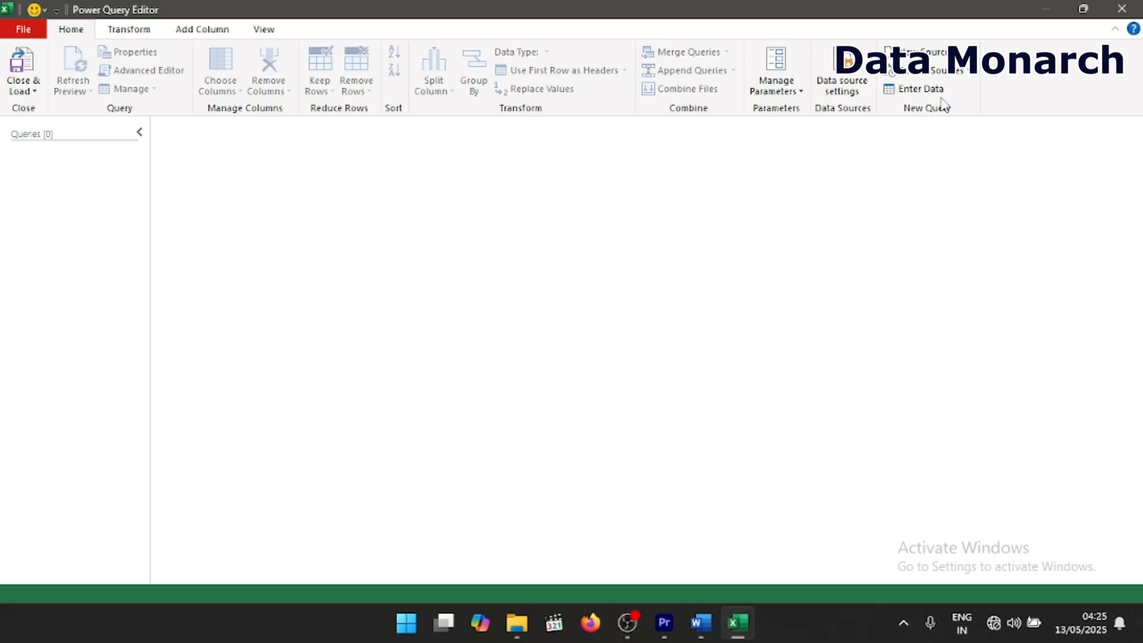
{"action": "left_click", "coordinate": [947, 55]}
{"action": "mouse_move", "coordinate": [949, 82]}
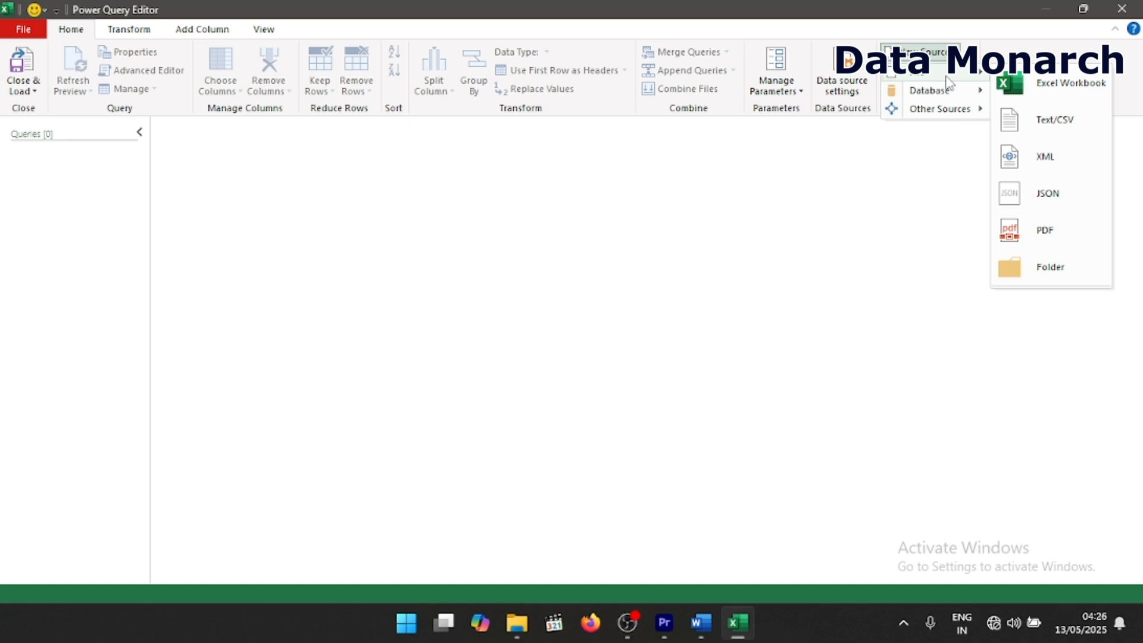
{"action": "left_click", "coordinate": [1015, 82]}
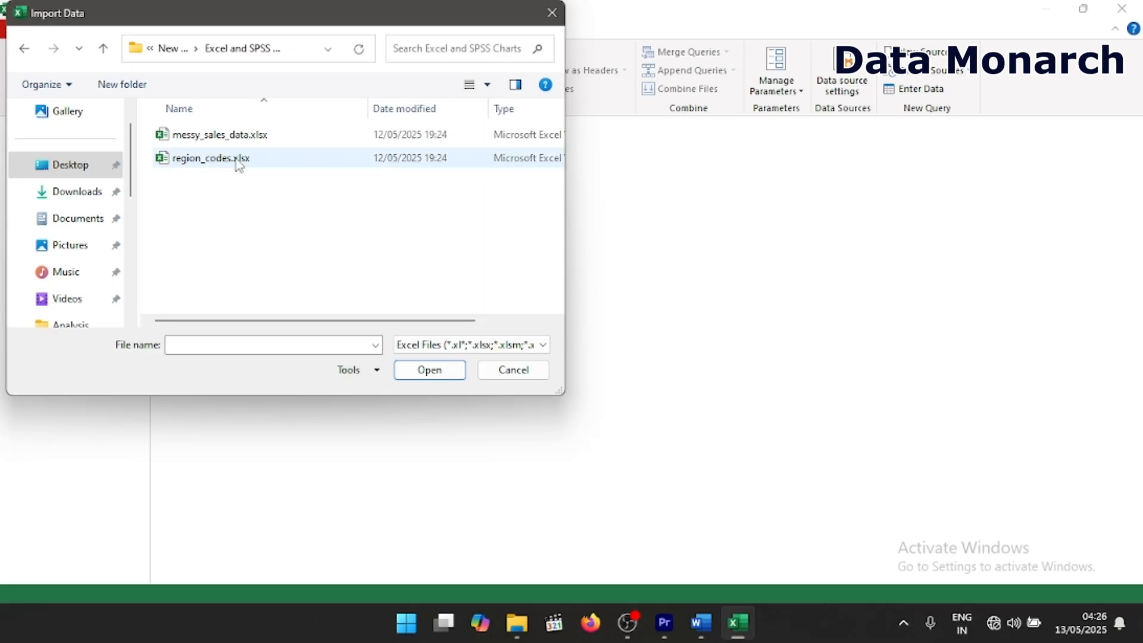
{"action": "left_click", "coordinate": [237, 135]}
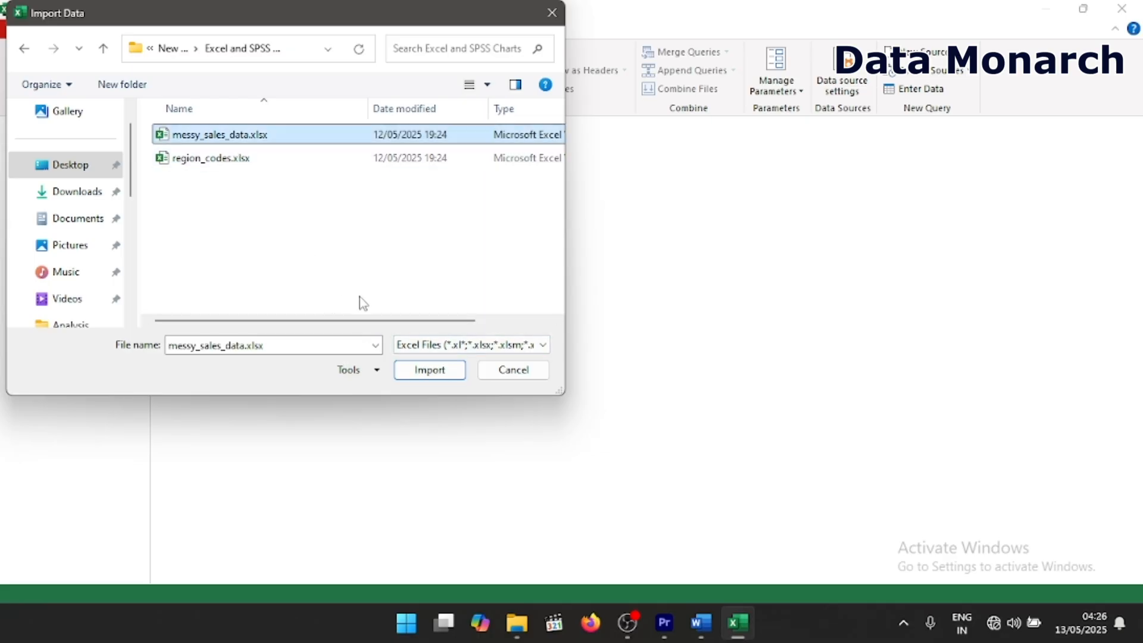
{"action": "left_click", "coordinate": [423, 371]}
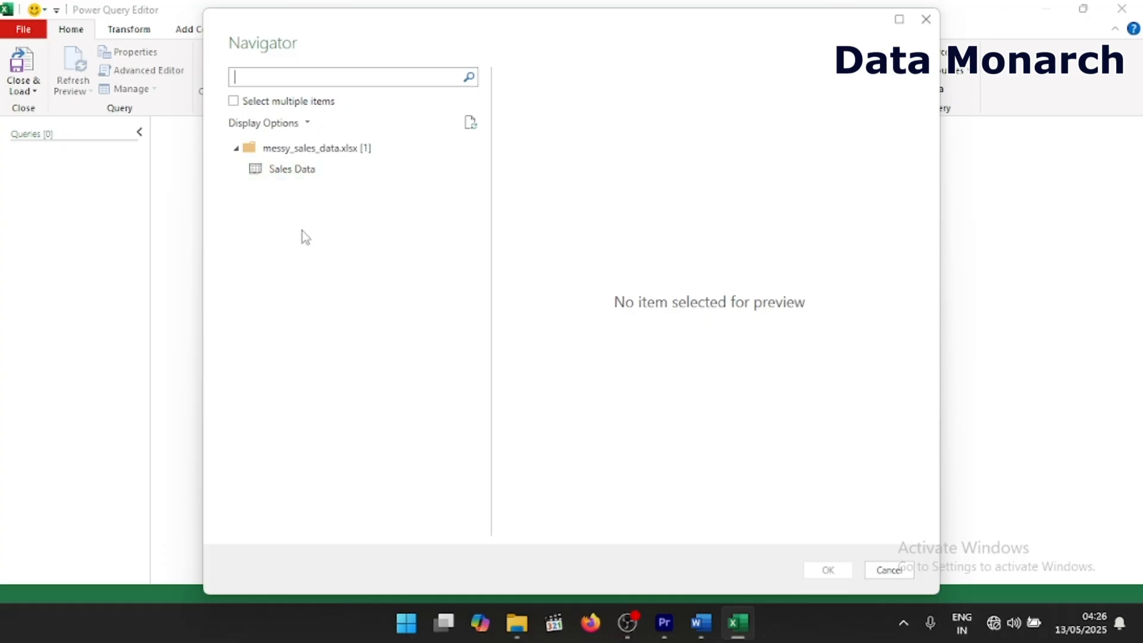
Preview the Sales Data sheet of the workbook and load it as a query.
{"action": "left_click", "coordinate": [302, 174]}
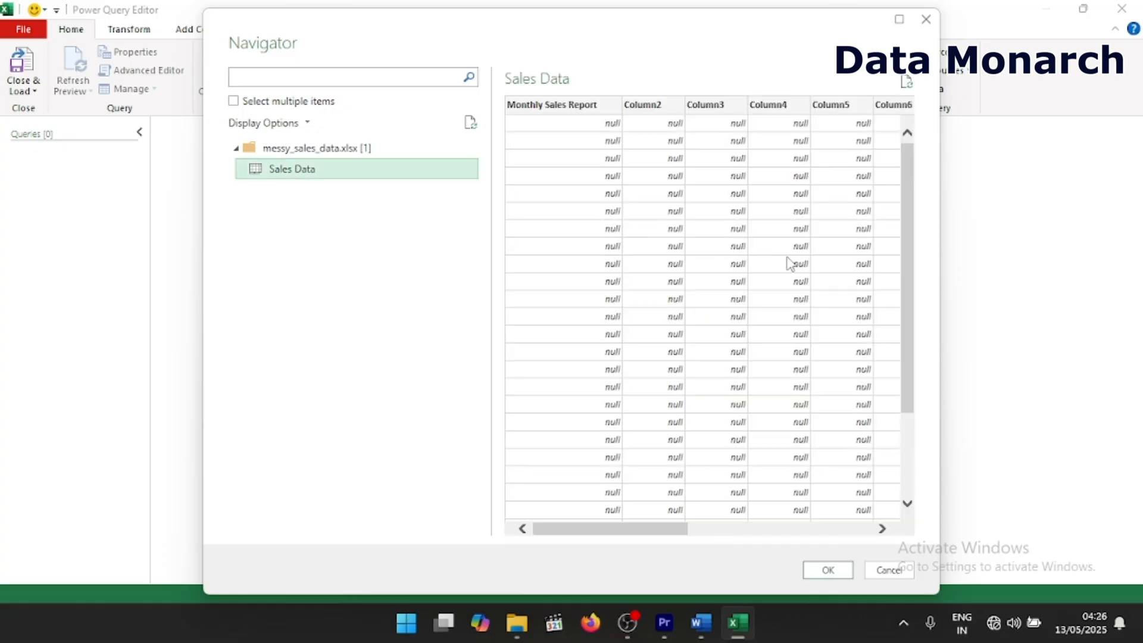
{"action": "left_click_drag", "start_coordinate": [642, 530], "coordinate": [608, 529]}
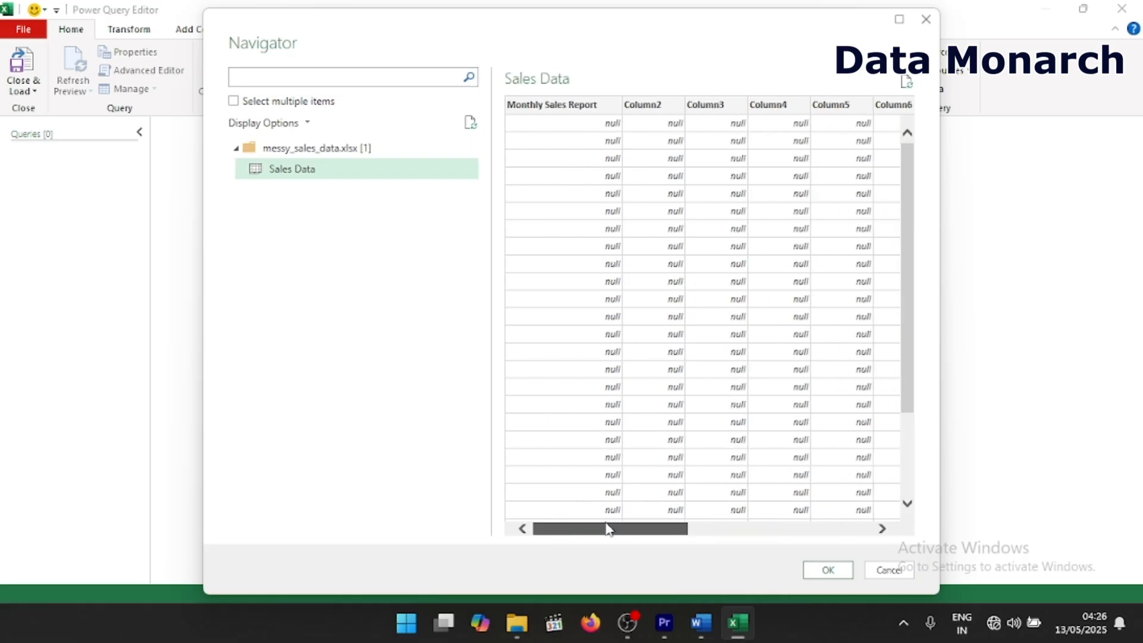
{"action": "left_click", "coordinate": [828, 570]}
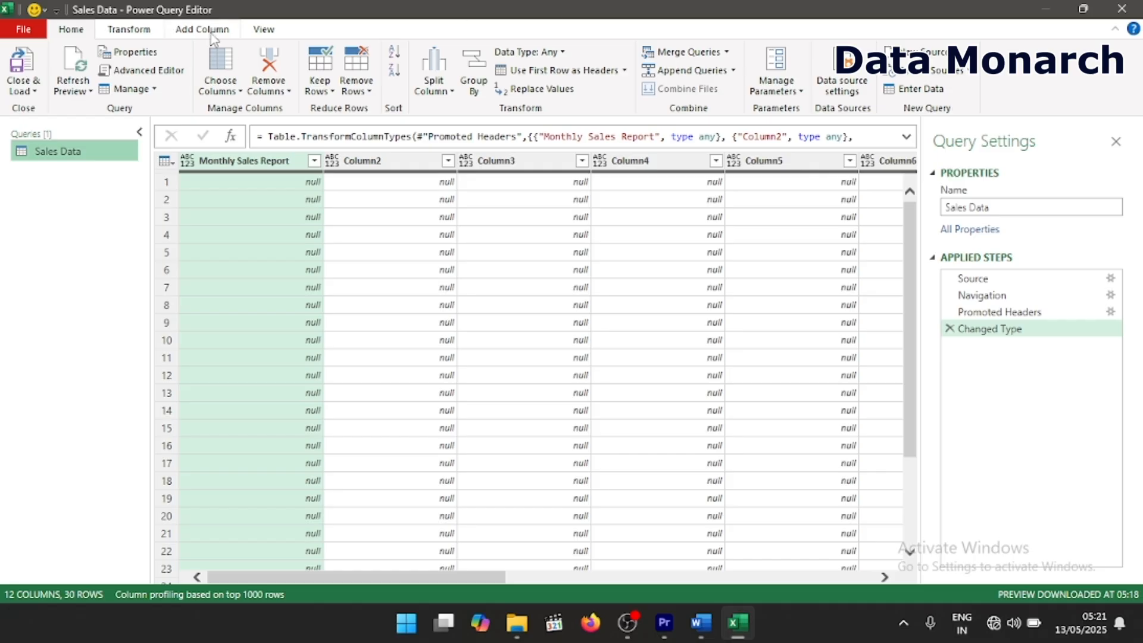
Review the available transform and add-column commands and the full formula of the Changed Type step.
{"action": "left_click", "coordinate": [129, 30]}
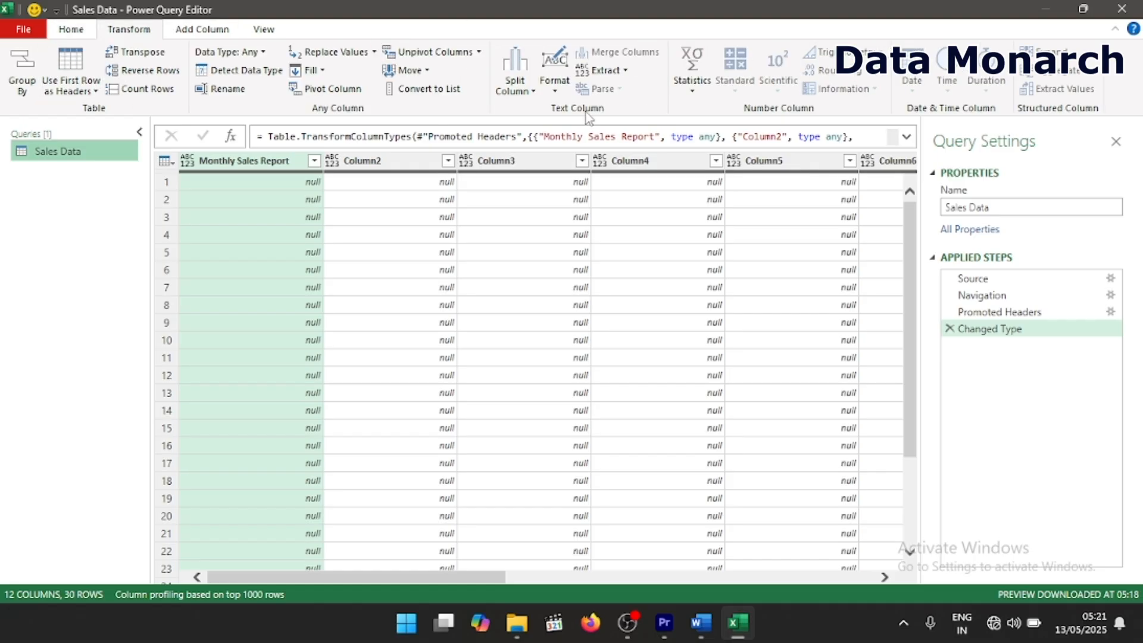
{"action": "left_click", "coordinate": [208, 31]}
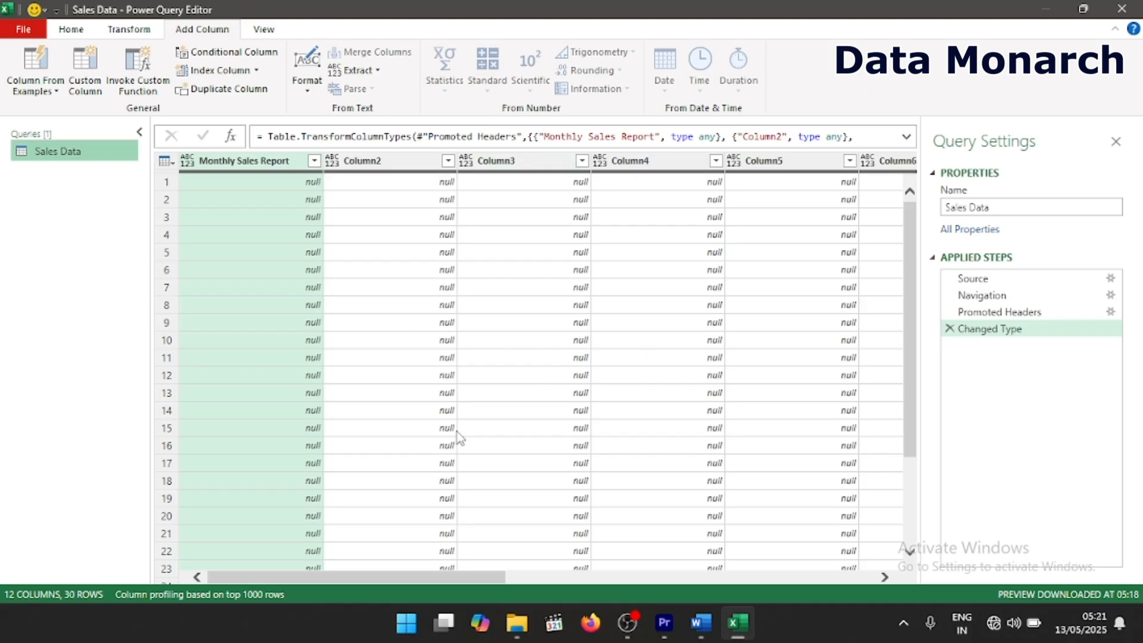
{"action": "left_click", "coordinate": [906, 137]}
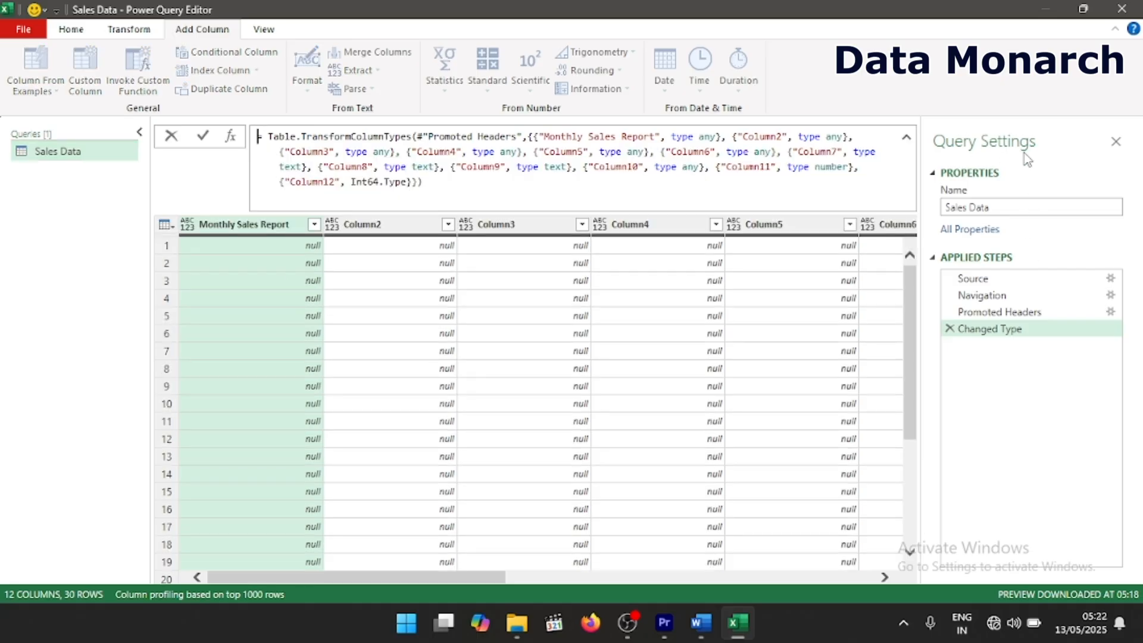
{"action": "left_click", "coordinate": [957, 208]}
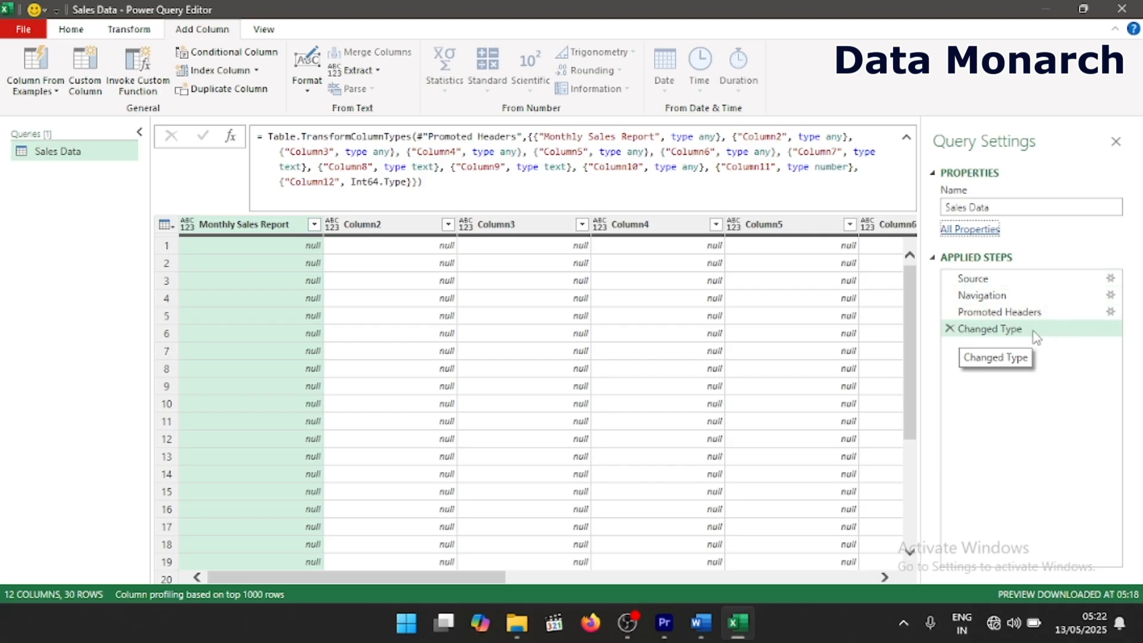
Delete the Changed Type step and check the header promotion type options of the Promoted Headers step.
{"action": "left_click", "coordinate": [950, 329]}
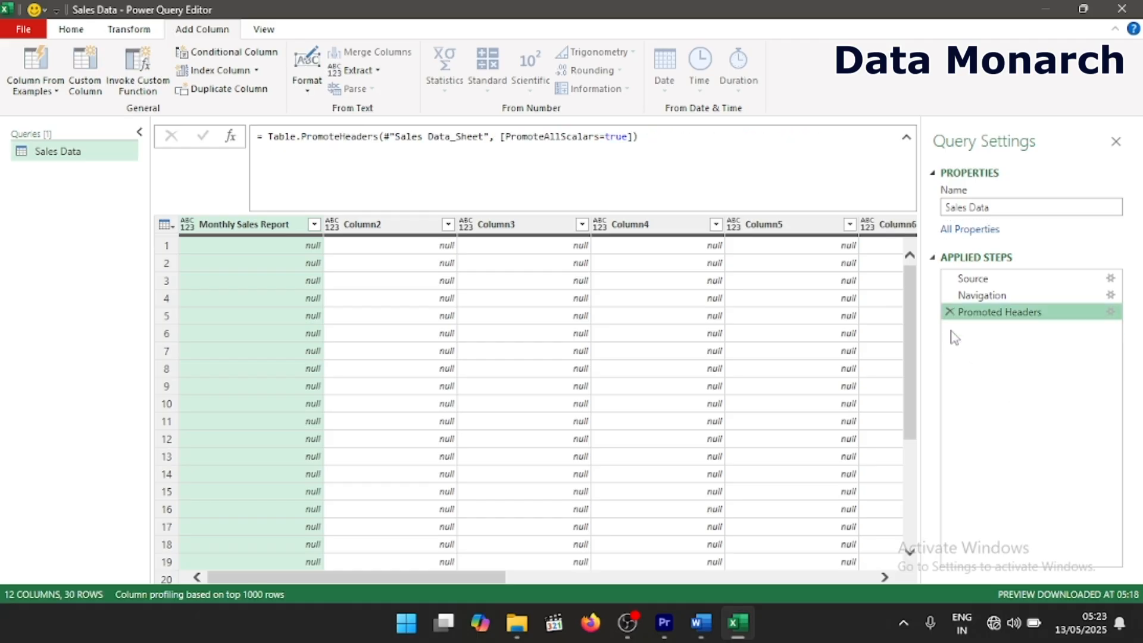
{"action": "left_click", "coordinate": [1110, 311]}
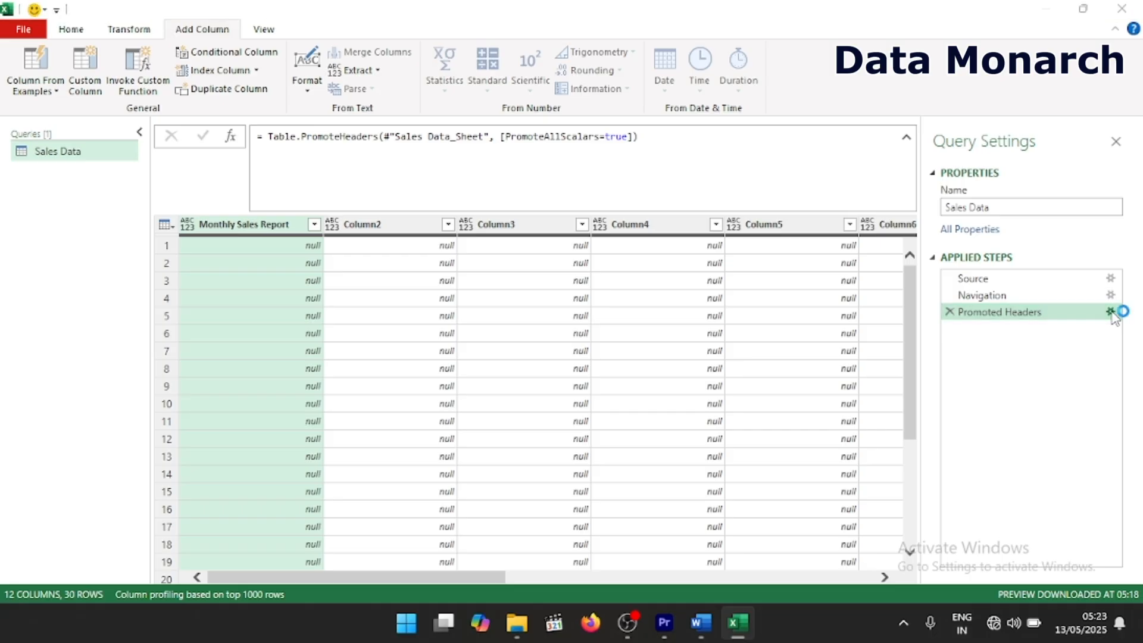
{"action": "left_click", "coordinate": [441, 311]}
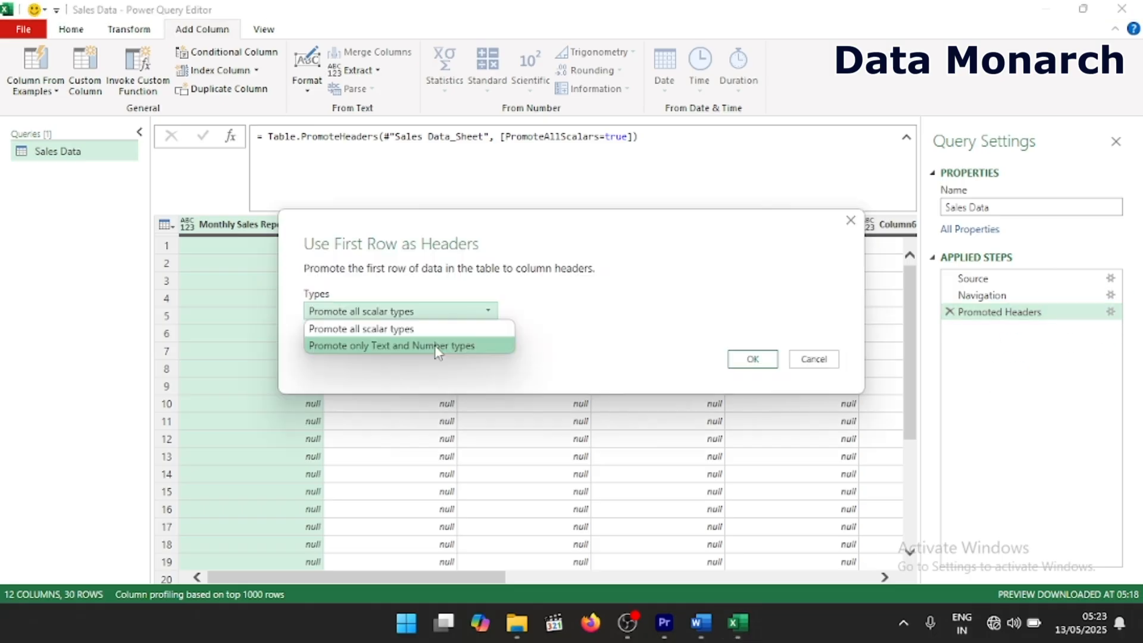
{"action": "left_click", "coordinate": [551, 312]}
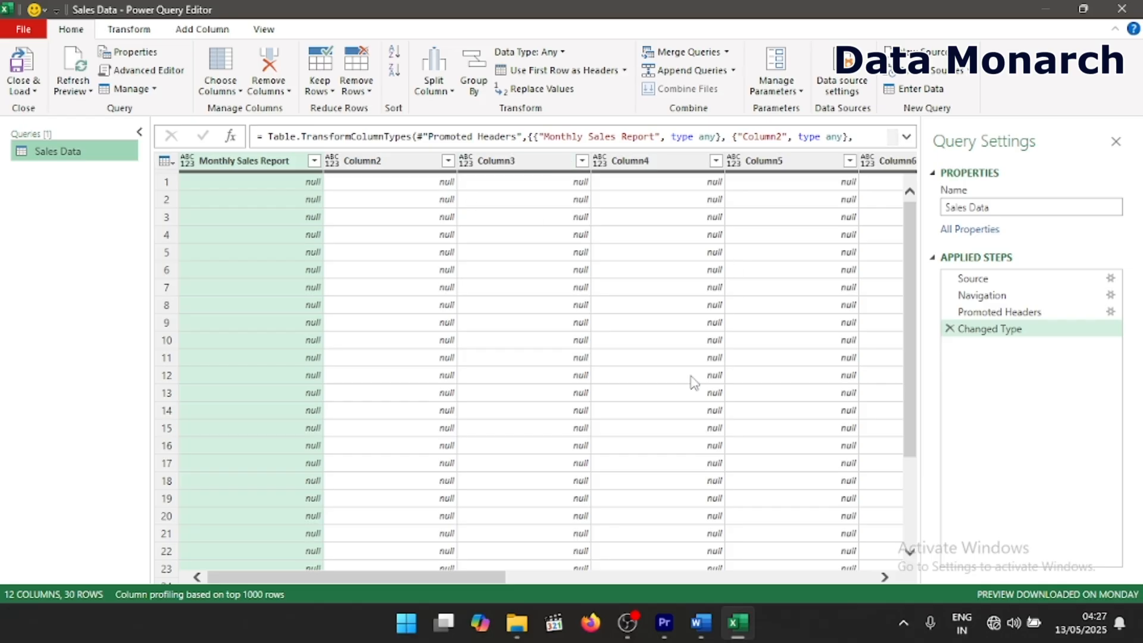
Delete the Changed Type, Promoted Headers and Navigation steps from the Sales Data query, keeping only Source.
{"action": "left_click_drag", "start_coordinate": [441, 584], "coordinate": [543, 559]}
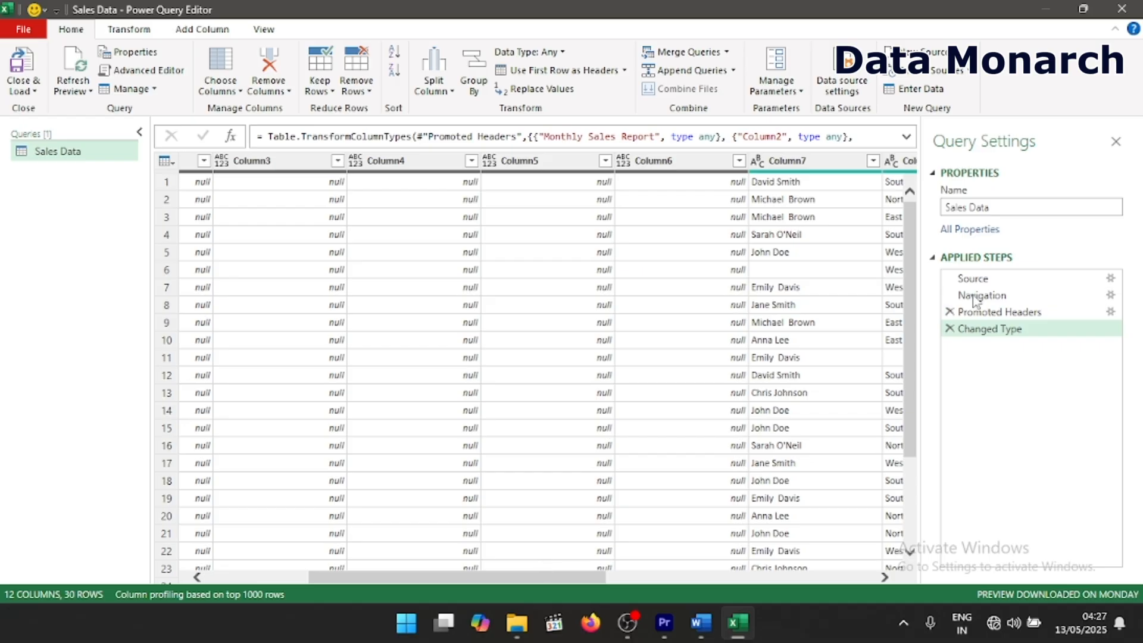
{"action": "left_click", "coordinate": [949, 329]}
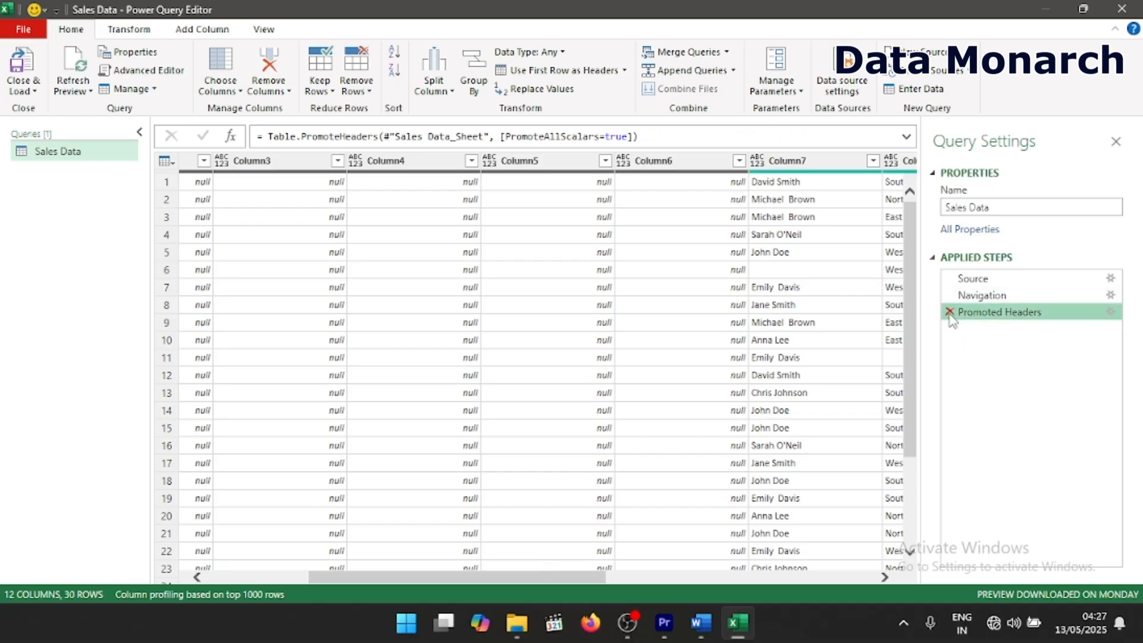
{"action": "left_click", "coordinate": [949, 312]}
{"action": "left_click", "coordinate": [950, 296]}
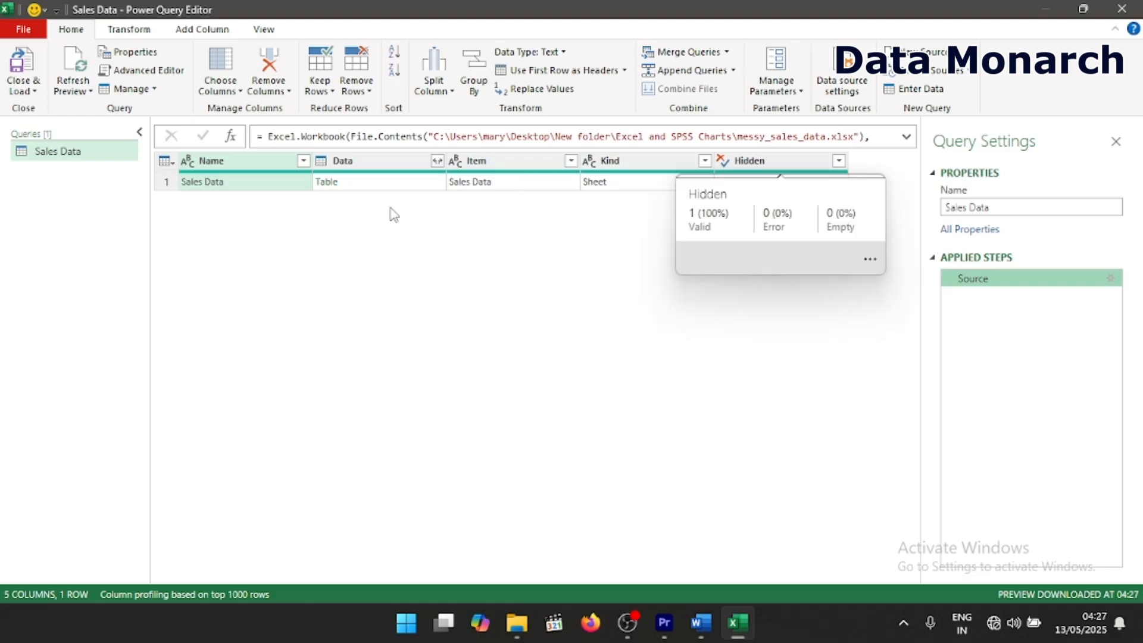
Remove all columns except Data, and expand it into Column1 through Column12 with the original column name as prefix.
{"action": "left_click", "coordinate": [369, 161]}
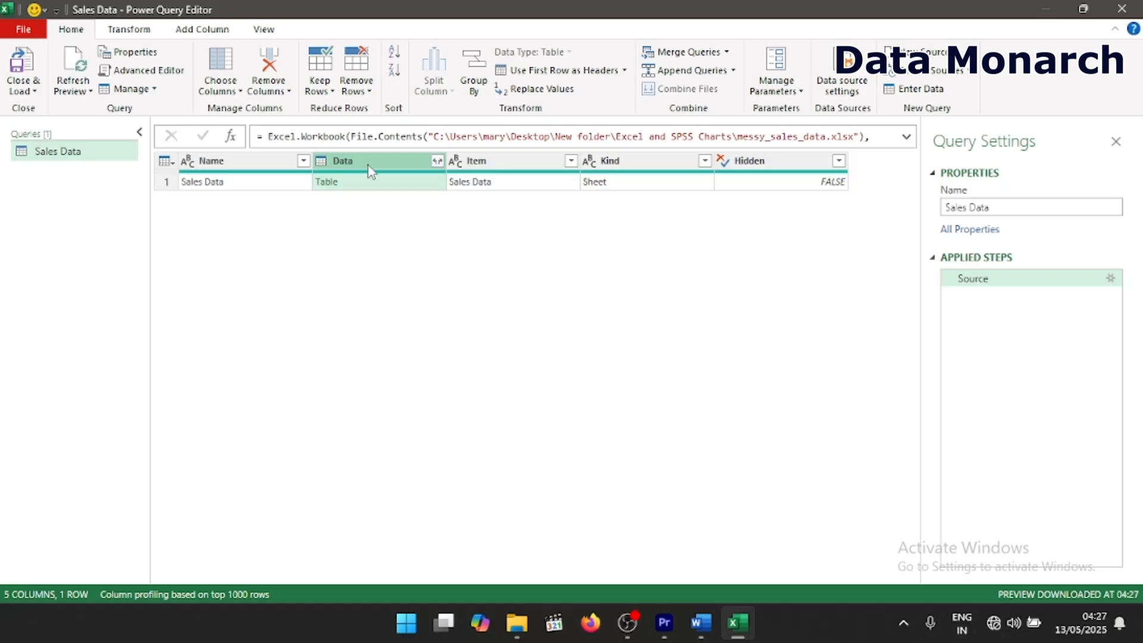
{"action": "left_click", "coordinate": [287, 92]}
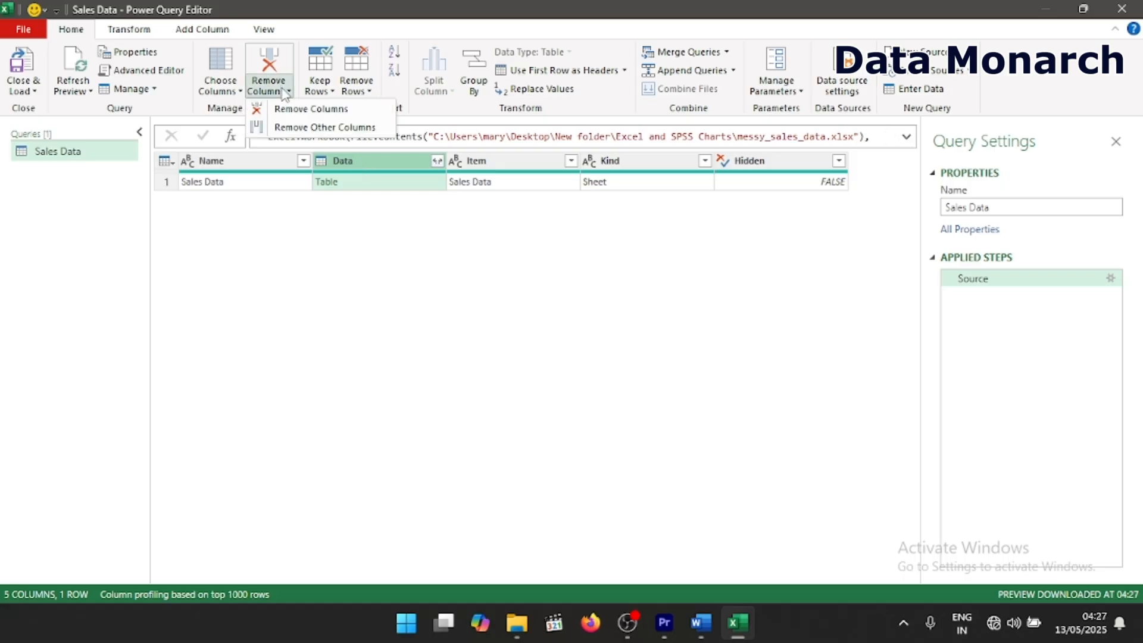
{"action": "left_click", "coordinate": [304, 128]}
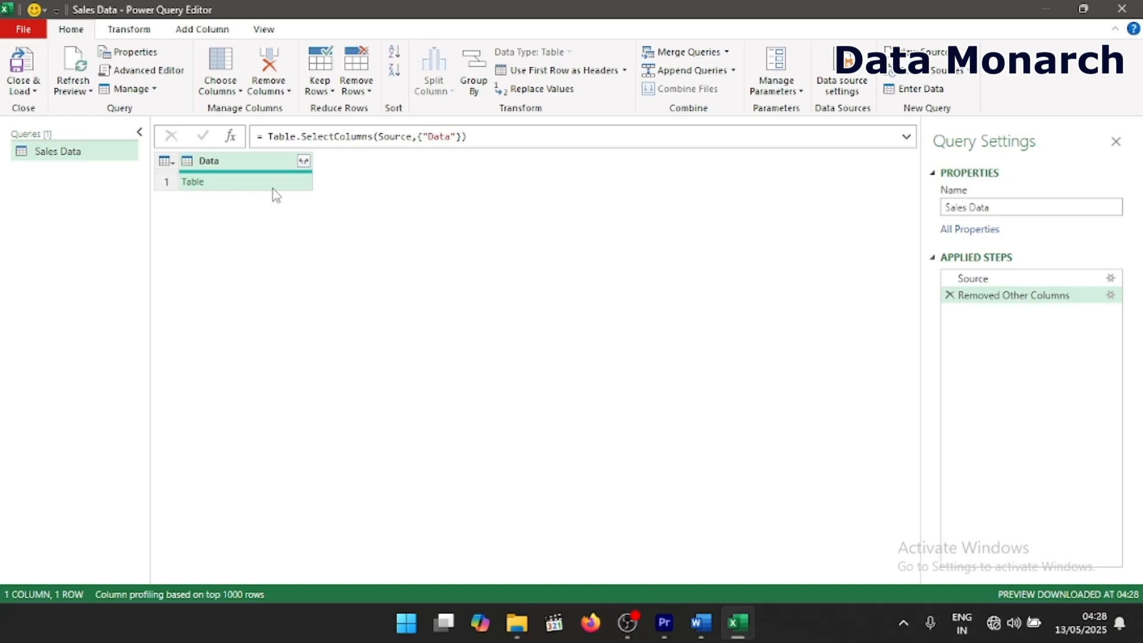
{"action": "left_click", "coordinate": [303, 161]}
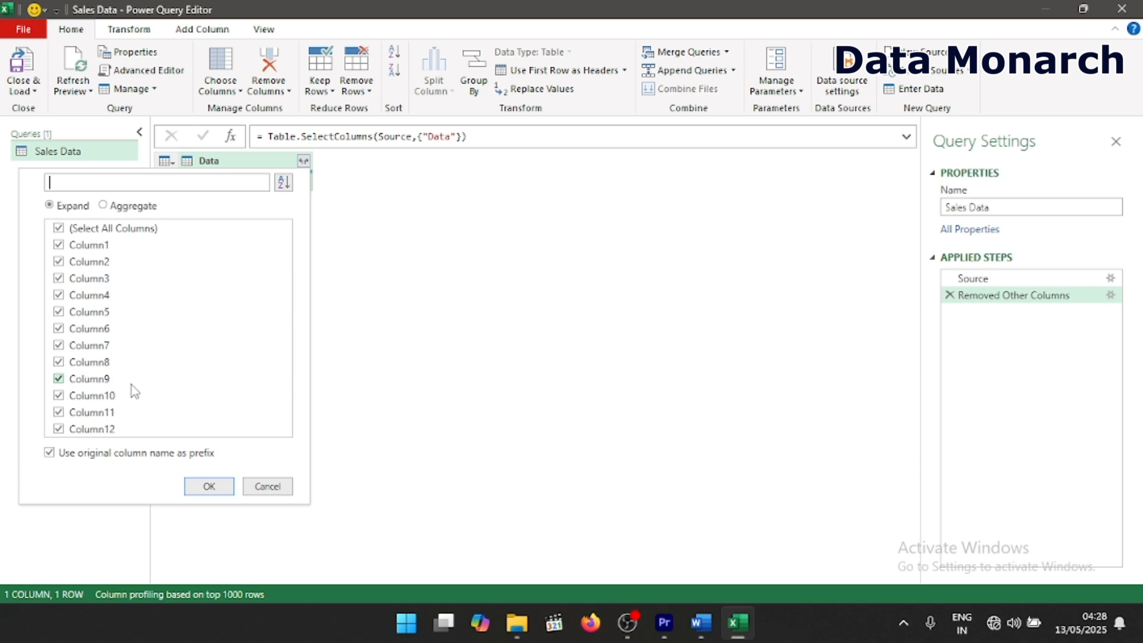
{"action": "left_click", "coordinate": [209, 486]}
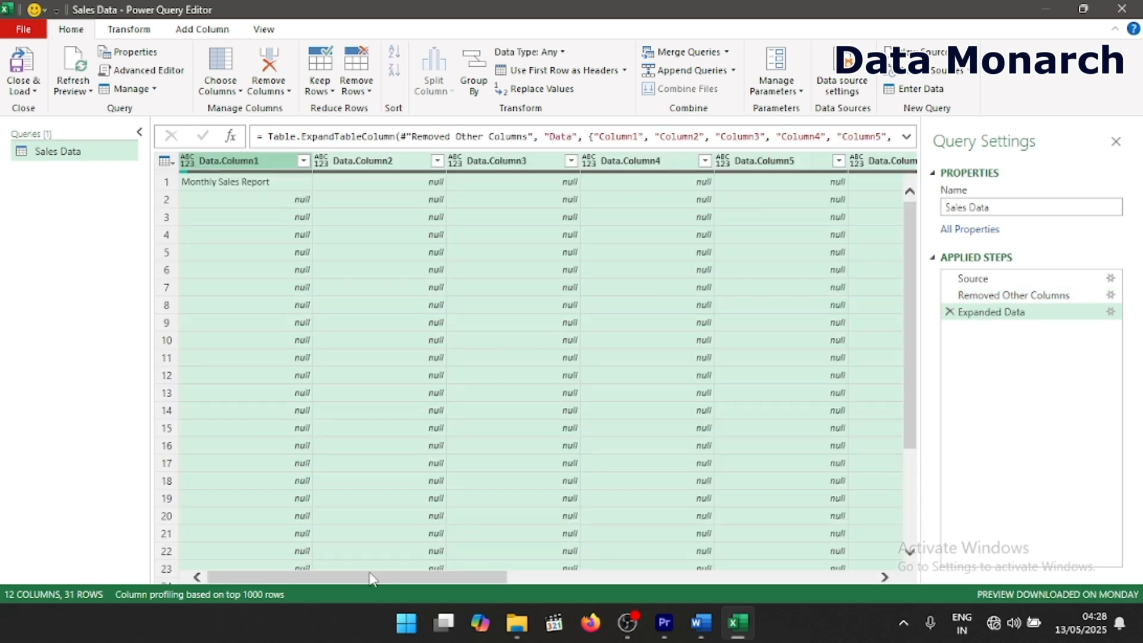
Remove the top 1 row, which holds the report title, from the expanded table.
{"action": "left_click_drag", "start_coordinate": [370, 577], "coordinate": [371, 576]}
{"action": "left_click_drag", "start_coordinate": [504, 566], "coordinate": [596, 572]}
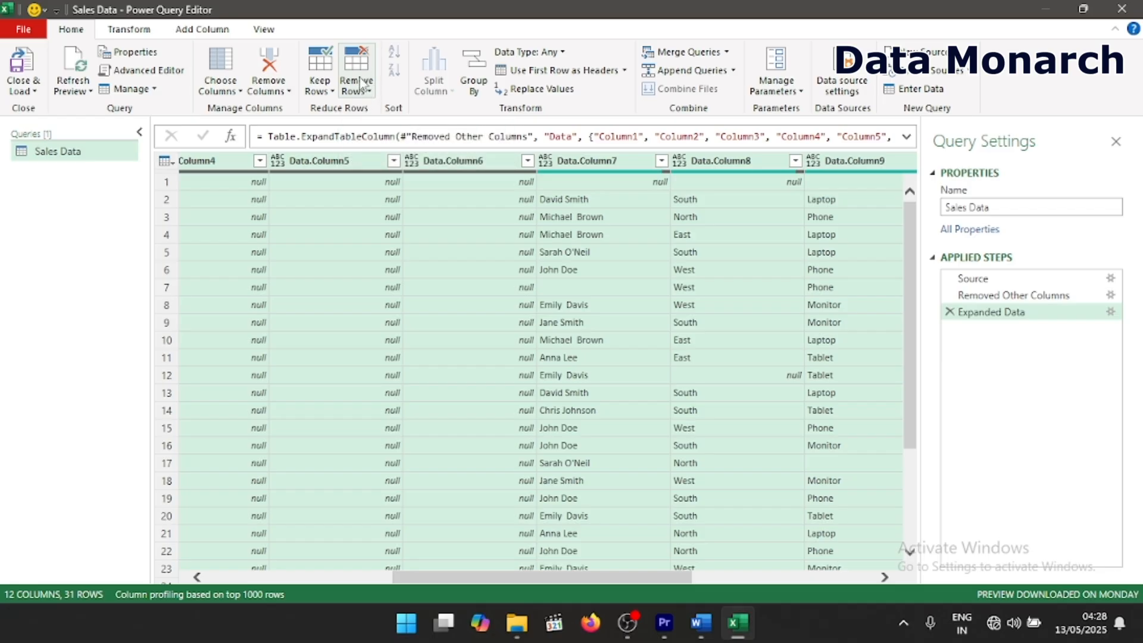
{"action": "left_click", "coordinate": [373, 93]}
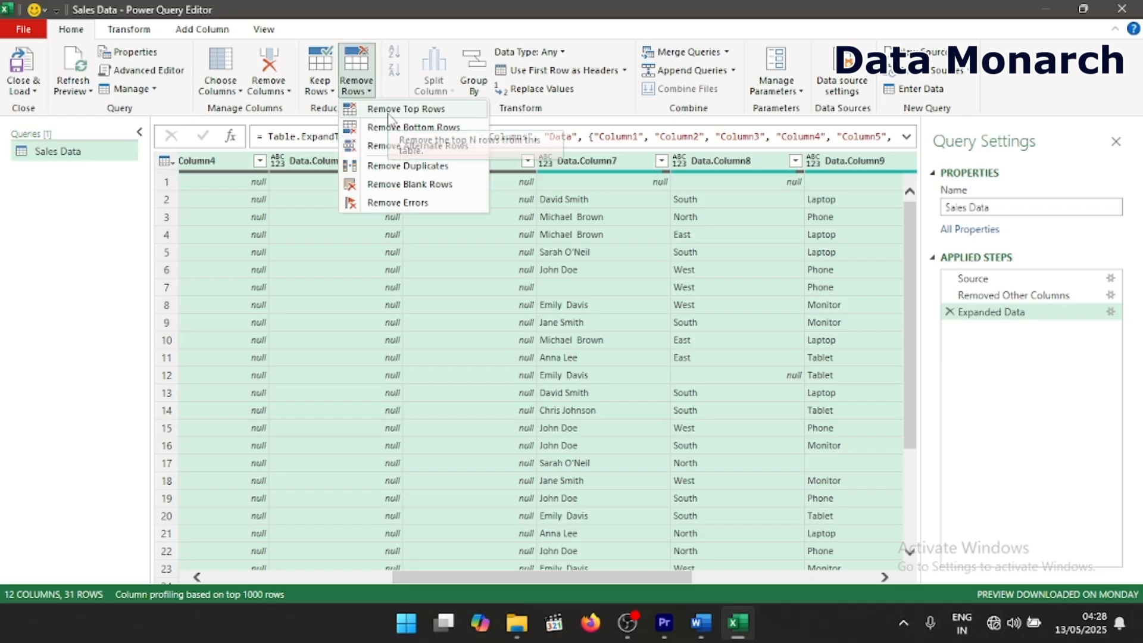
{"action": "left_click", "coordinate": [393, 109]}
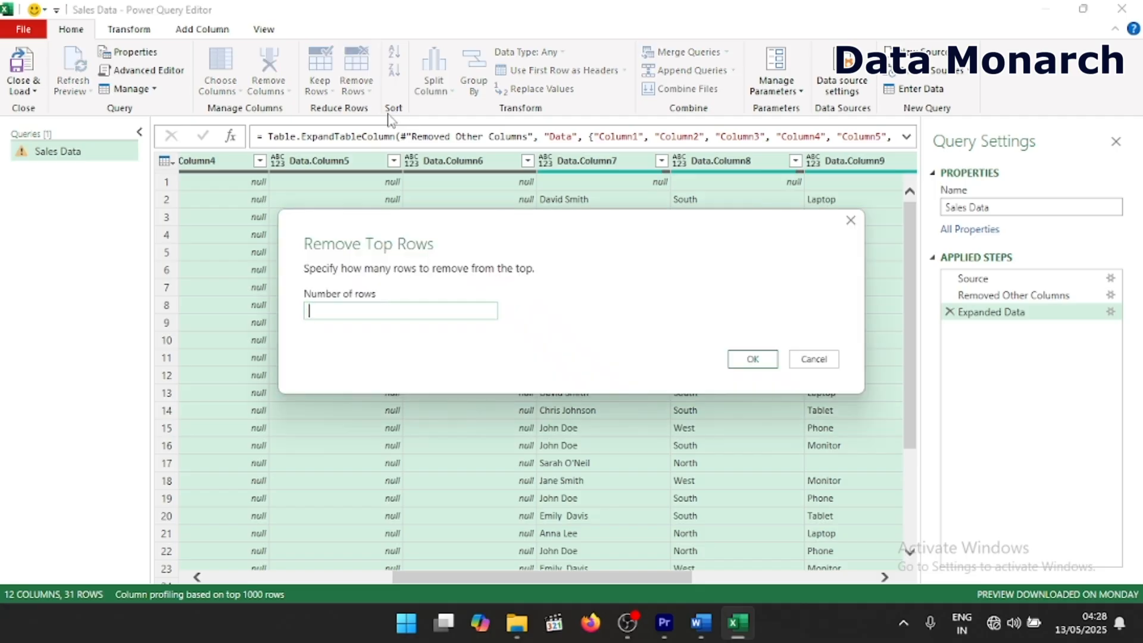
{"action": "left_click", "coordinate": [762, 363]}
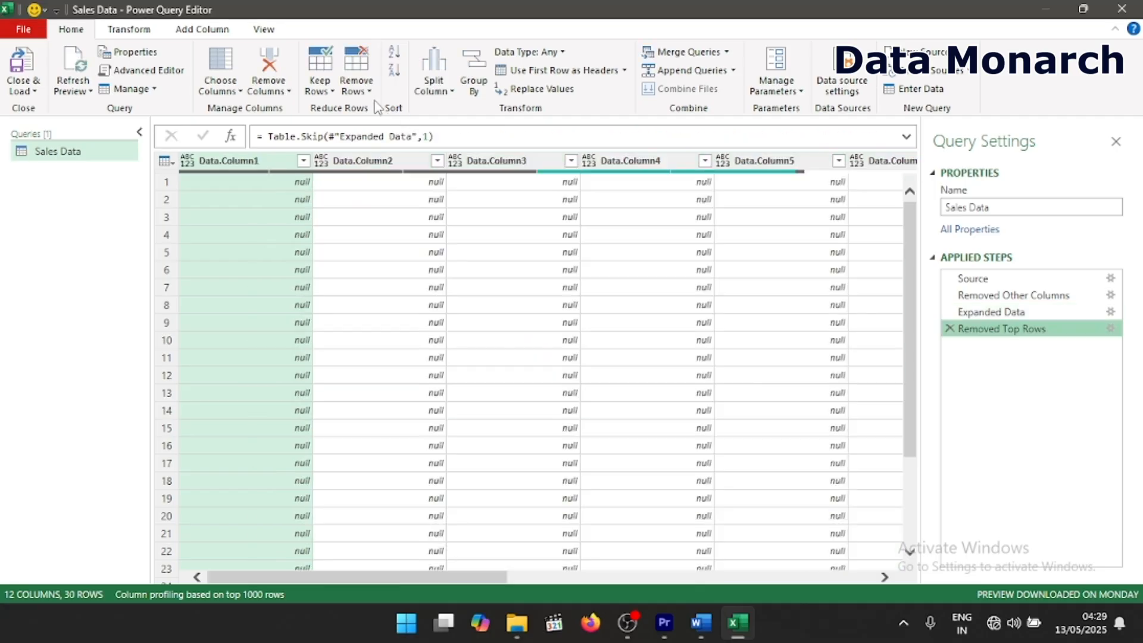
{"action": "left_click", "coordinate": [373, 90]}
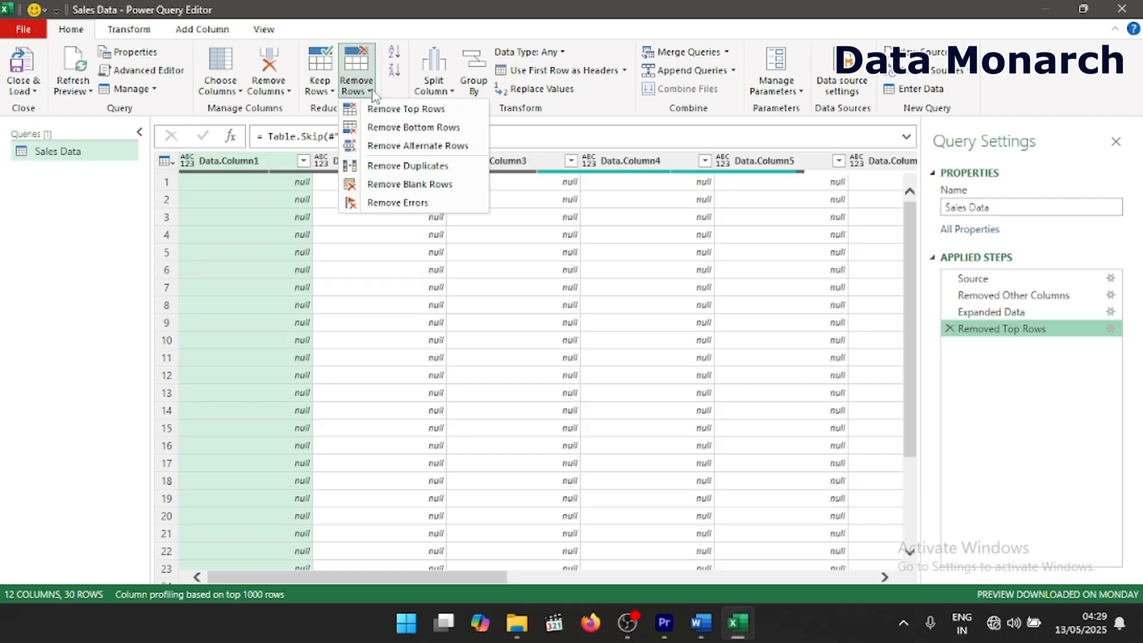
{"action": "left_click", "coordinate": [400, 111]}
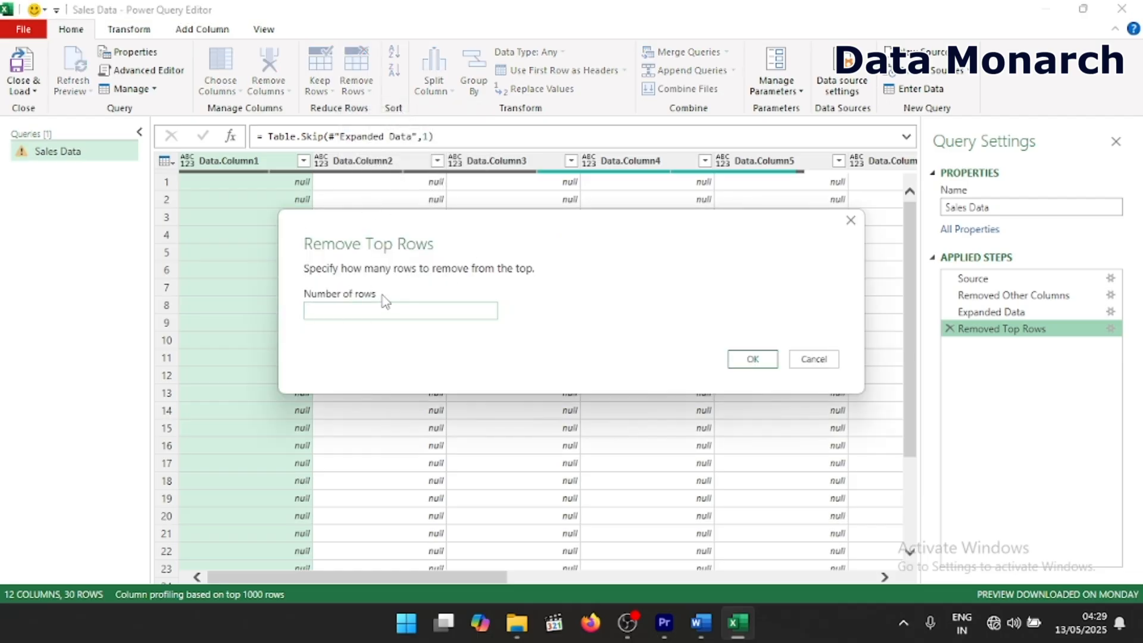
{"action": "key", "text": "Escape"}
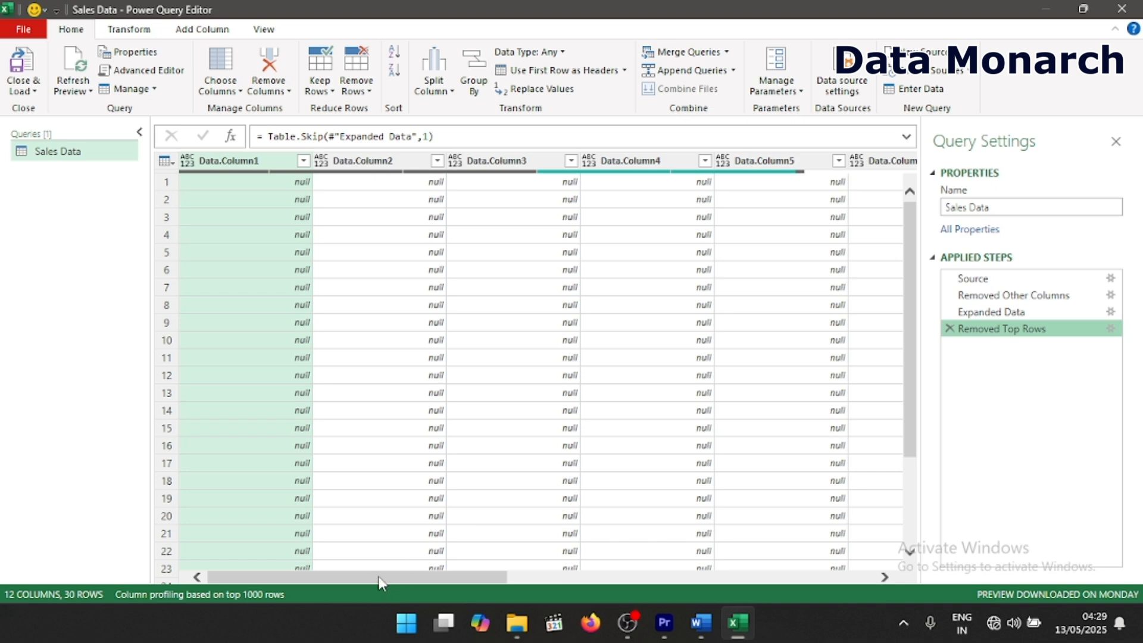
Remove the empty columns Data.Column1 through Data.Column6 from the expanded table.
{"action": "left_click_drag", "start_coordinate": [380, 575], "coordinate": [478, 585]}
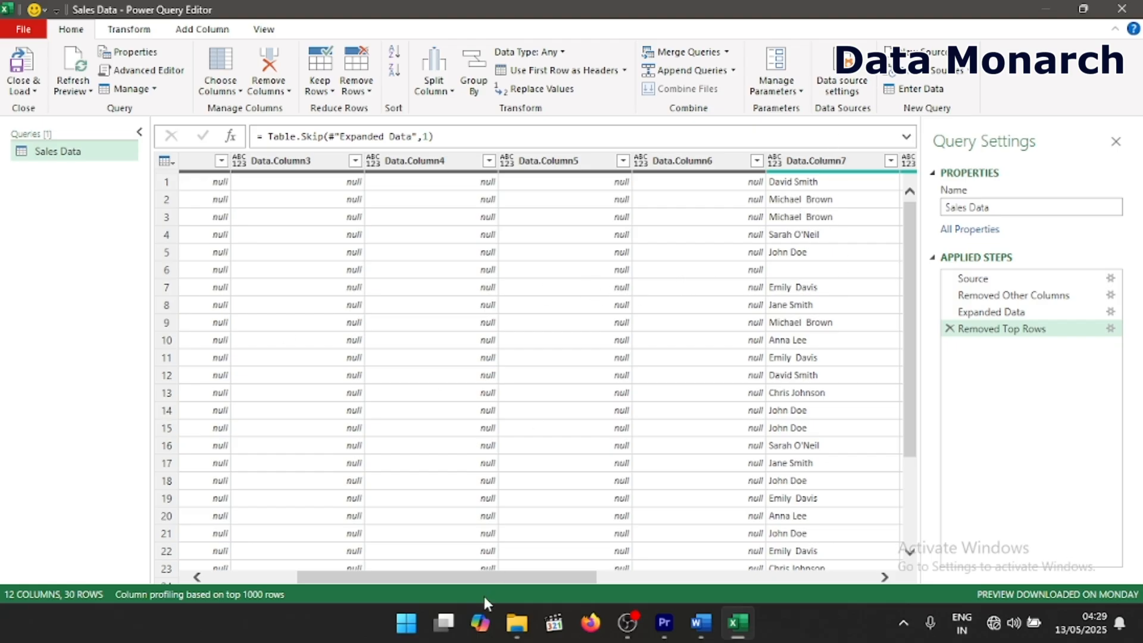
{"action": "left_click_drag", "start_coordinate": [495, 581], "coordinate": [326, 584]}
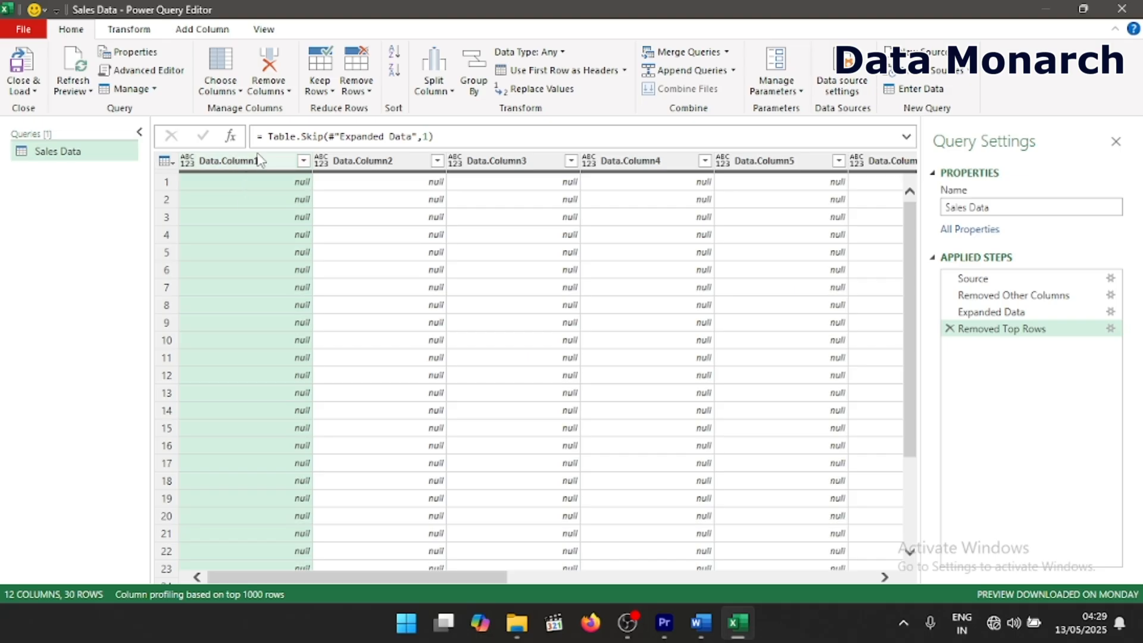
{"action": "left_click", "coordinate": [269, 62]}
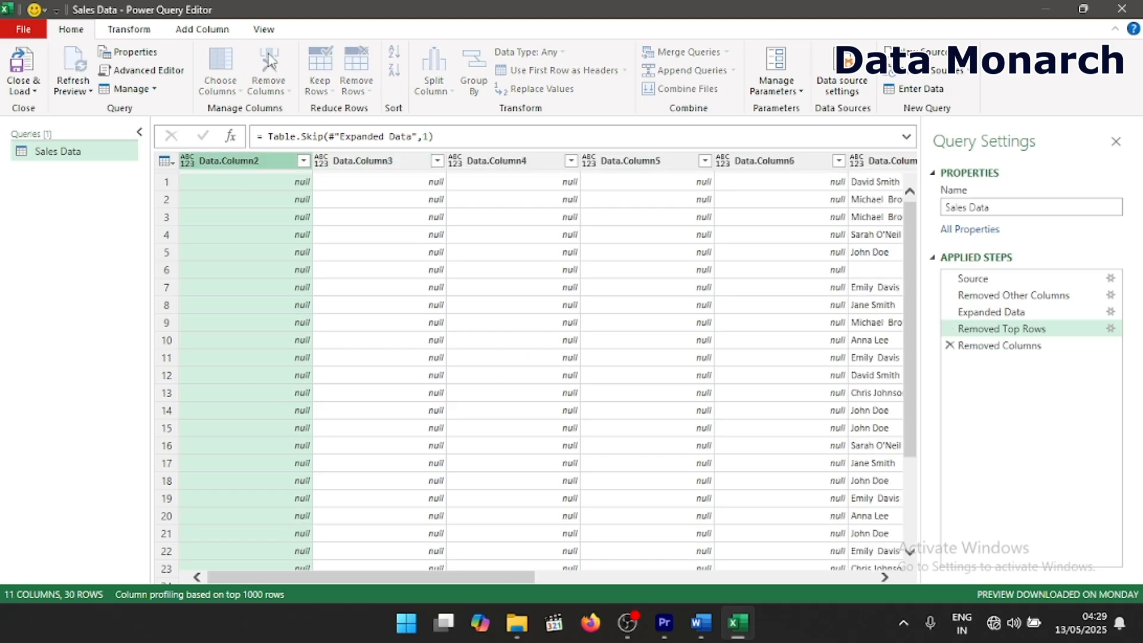
{"action": "left_click", "coordinate": [269, 62]}
{"action": "left_click", "coordinate": [269, 63]}
{"action": "left_click", "coordinate": [274, 62]}
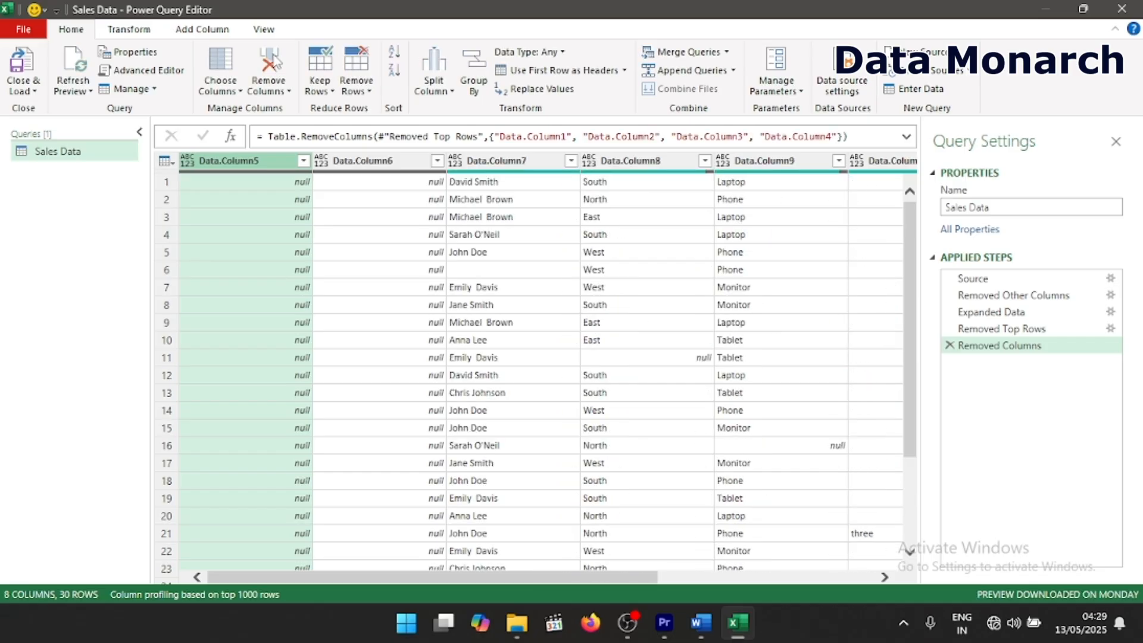
{"action": "left_click", "coordinate": [274, 62]}
{"action": "left_click", "coordinate": [274, 62]}
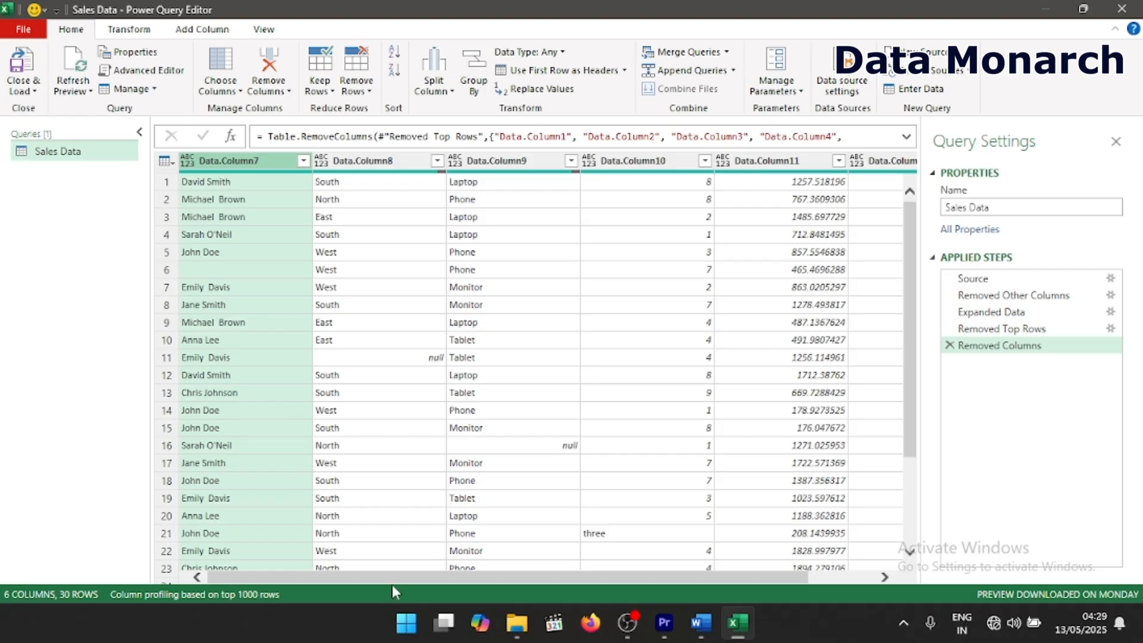
Rename the Data.Column7 column as Customer Name.
{"action": "mouse_move", "coordinate": [387, 579]}
{"action": "left_mouse_down"}
{"action": "mouse_move", "coordinate": [570, 574]}
{"action": "mouse_move", "coordinate": [344, 576]}
{"action": "mouse_move", "coordinate": [498, 570]}
{"action": "mouse_move", "coordinate": [394, 566]}
{"action": "left_mouse_up"}
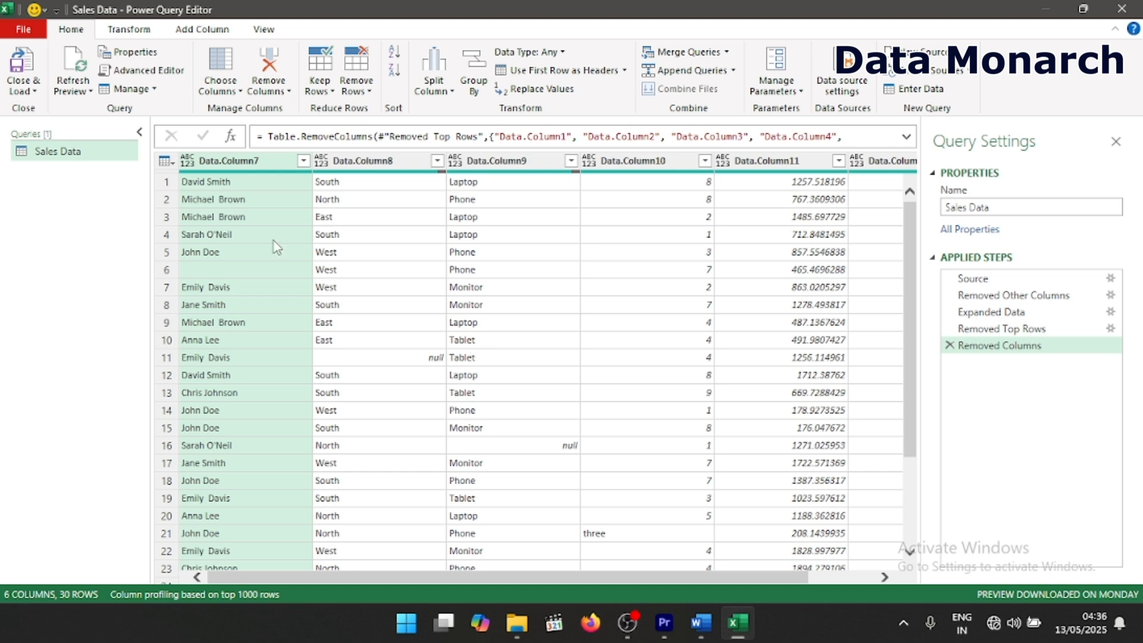
{"action": "double_click", "coordinate": [219, 162]}
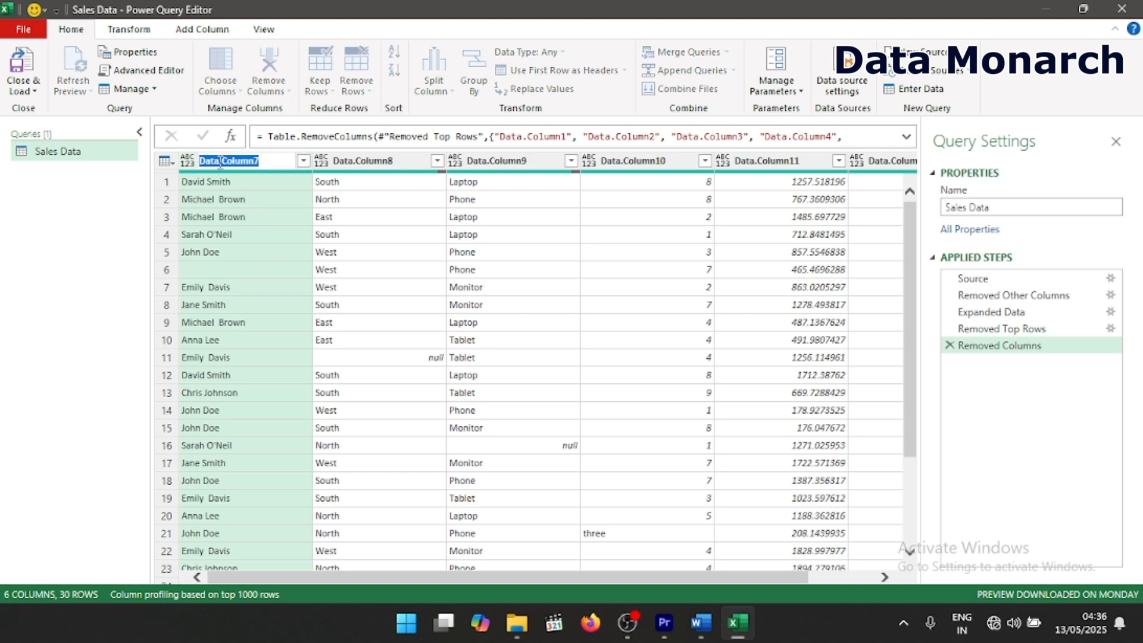
{"action": "left_click", "coordinate": [392, 217]}
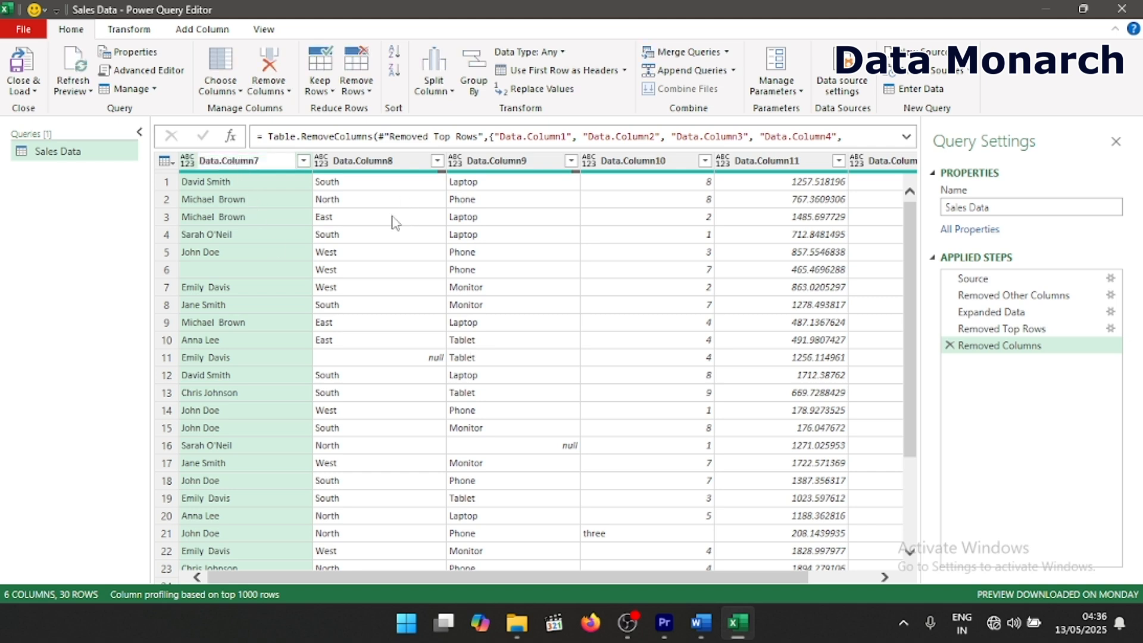
{"action": "double_click", "coordinate": [248, 160]}
{"action": "left_click", "coordinate": [249, 159]}
{"action": "left_click_drag", "start_coordinate": [260, 159], "coordinate": [202, 156]}
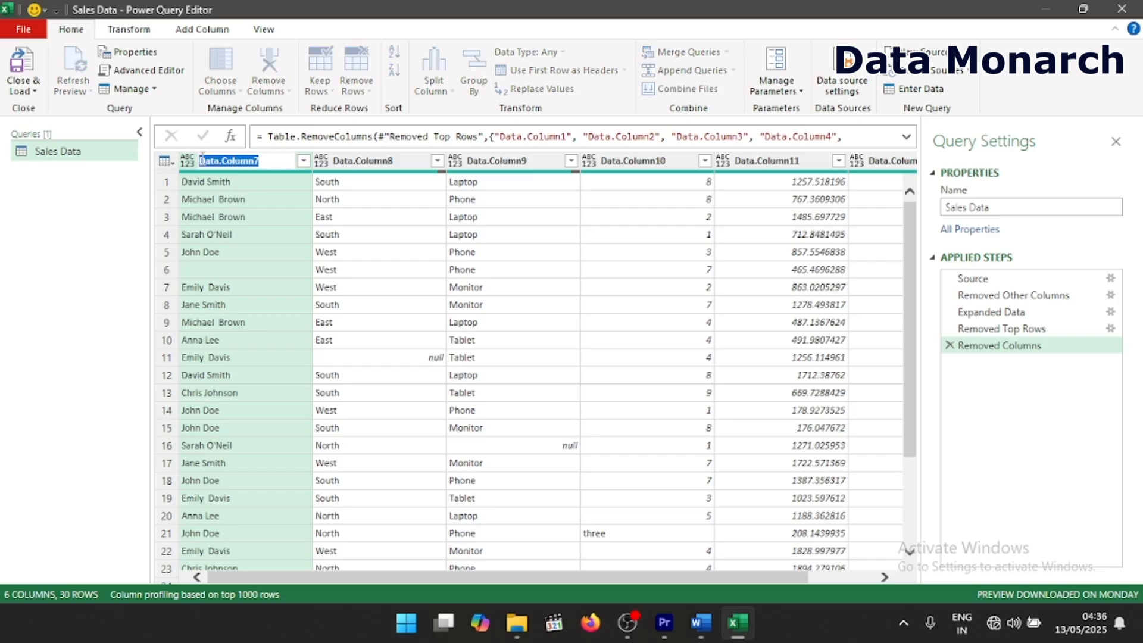
{"action": "type", "text": "Customer Name"}
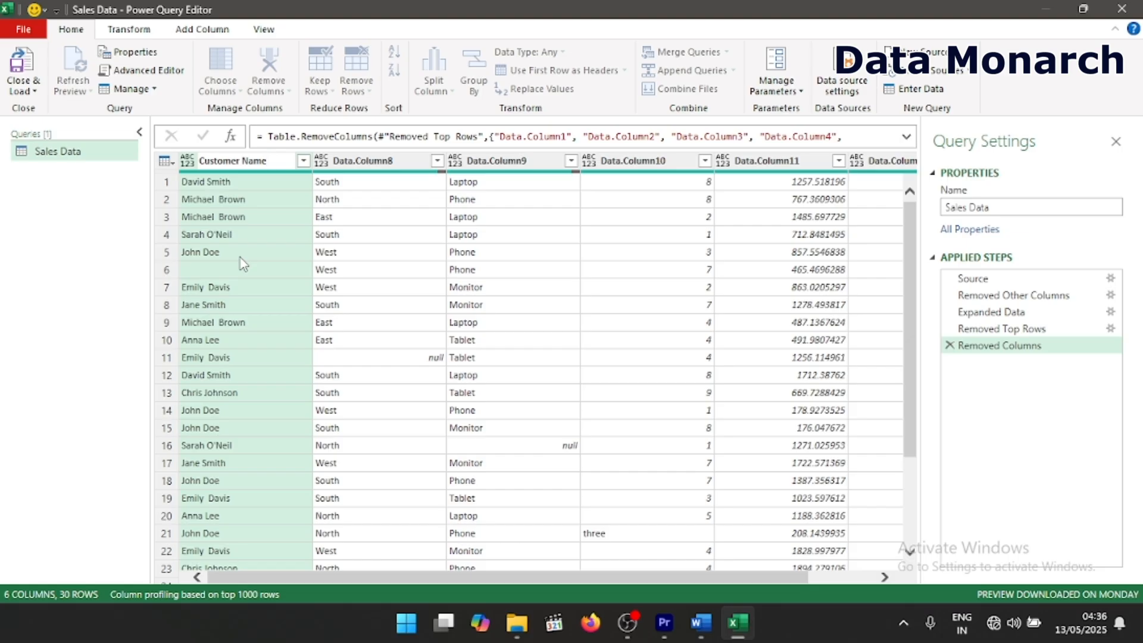
Rename Data.Column8 as Regions and Data.Column9 as Products.
{"action": "double_click", "coordinate": [357, 160]}
{"action": "type", "text": "Regions"}
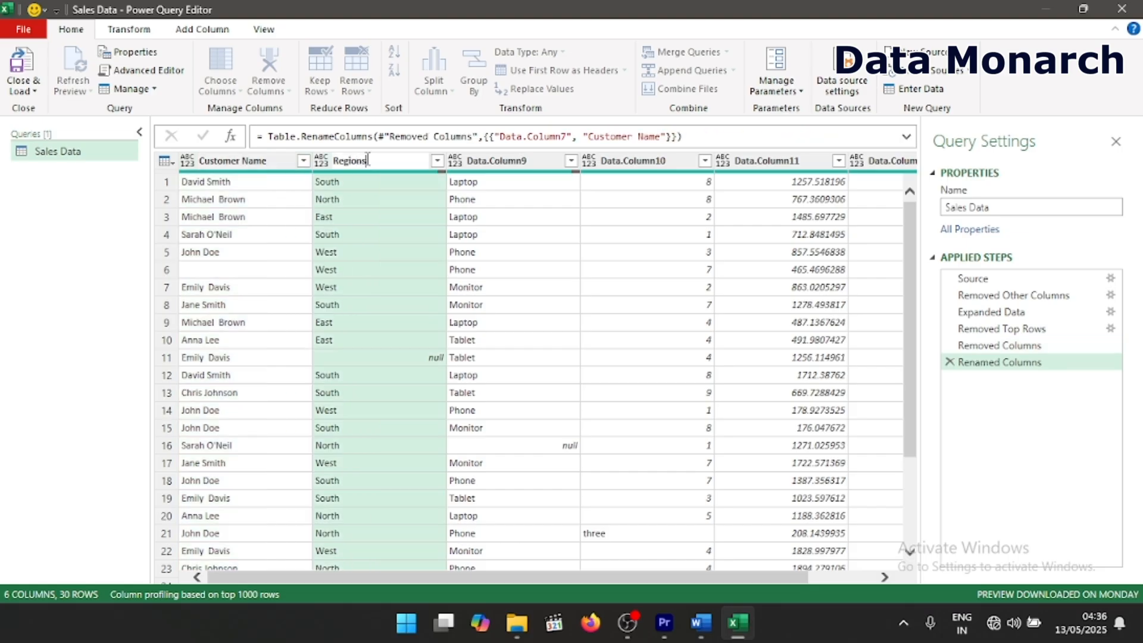
{"action": "double_click", "coordinate": [509, 161]}
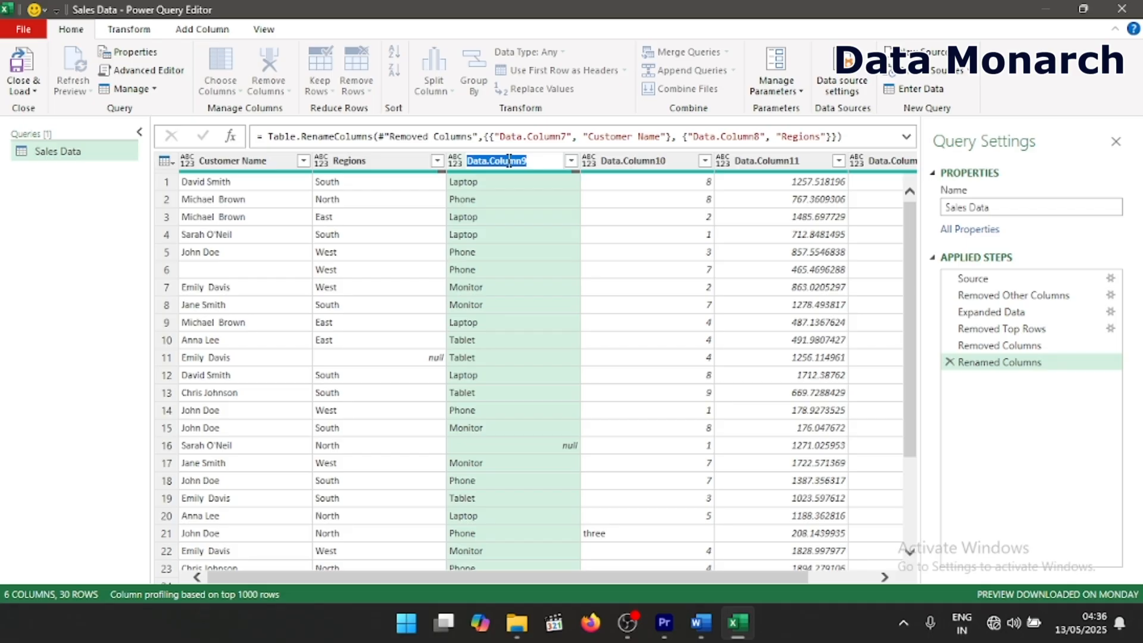
{"action": "type", "text": "Products"}
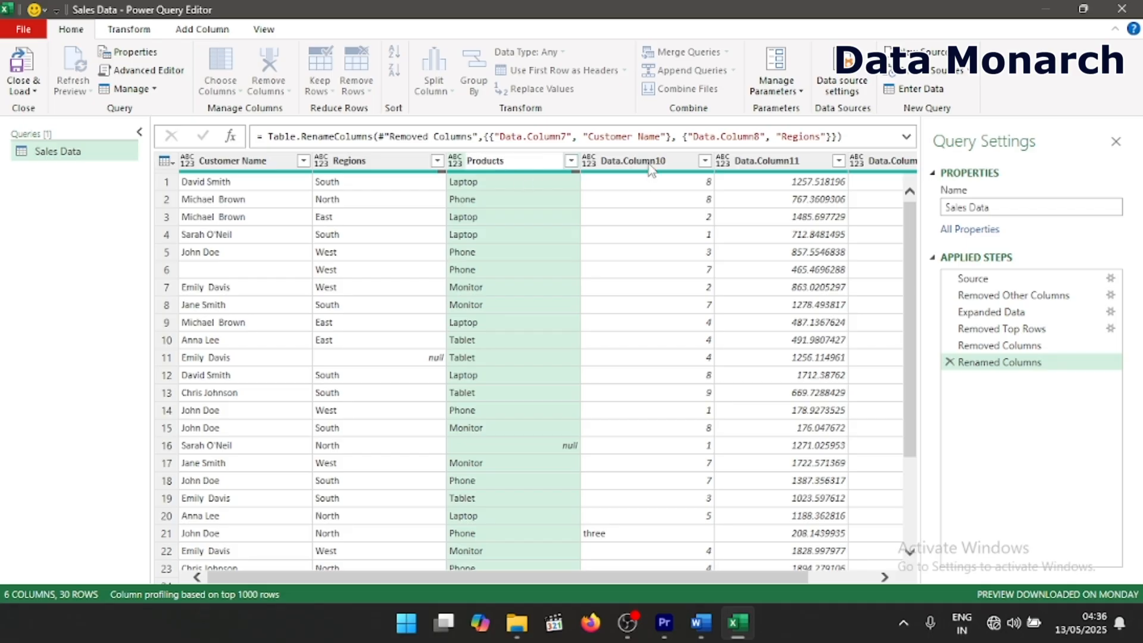
Rename Data.Column10 as Number of Products Sold and Data.Column11 as Amount Sold.
{"action": "double_click", "coordinate": [662, 162]}
{"action": "type", "text": "Number of Products Sold"}
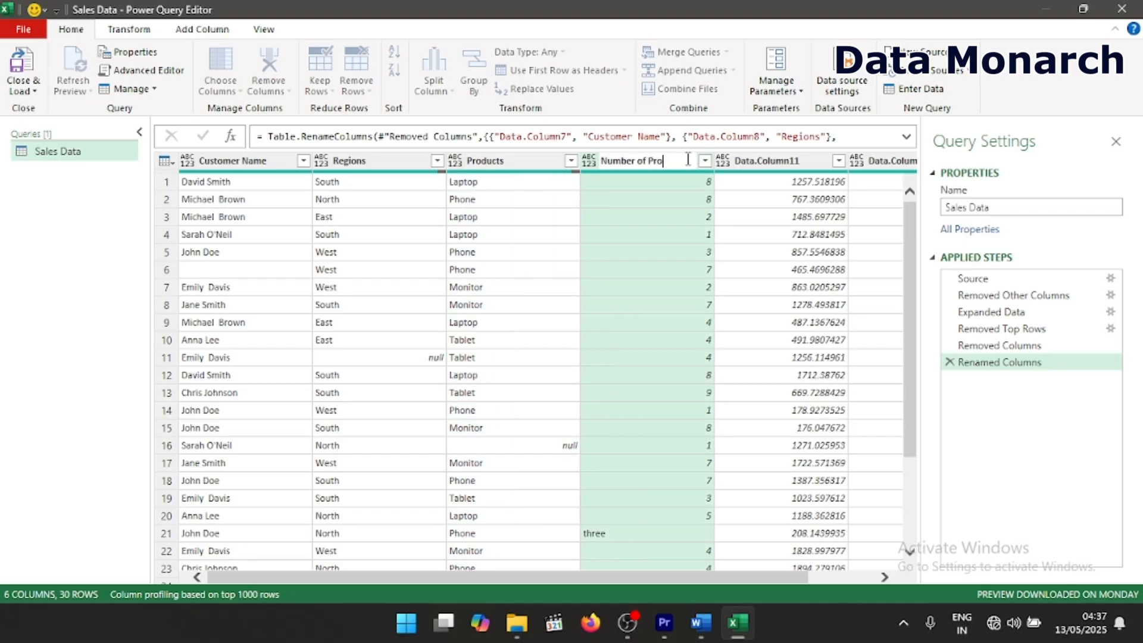
{"action": "double_click", "coordinate": [765, 160]}
{"action": "type", "text": "Amount Sold"}
{"action": "key", "text": "Tab"}
Change the data type of Data.Column12 to Date and rename the column as Date.
{"action": "left_click_drag", "start_coordinate": [698, 577], "coordinate": [795, 576]}
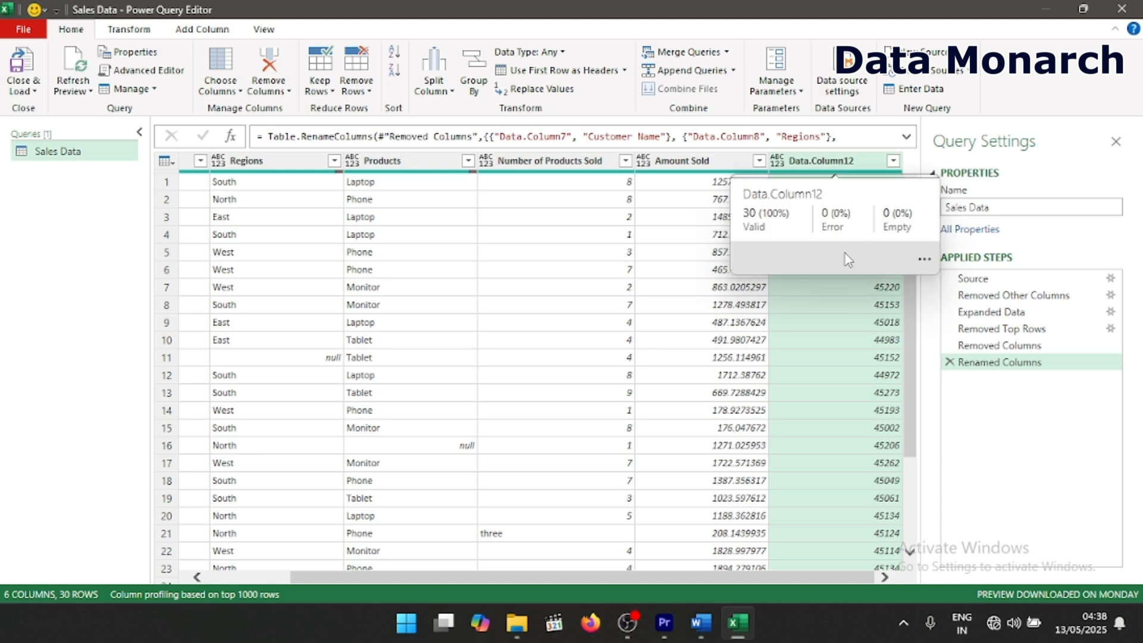
{"action": "right_click", "coordinate": [827, 160]}
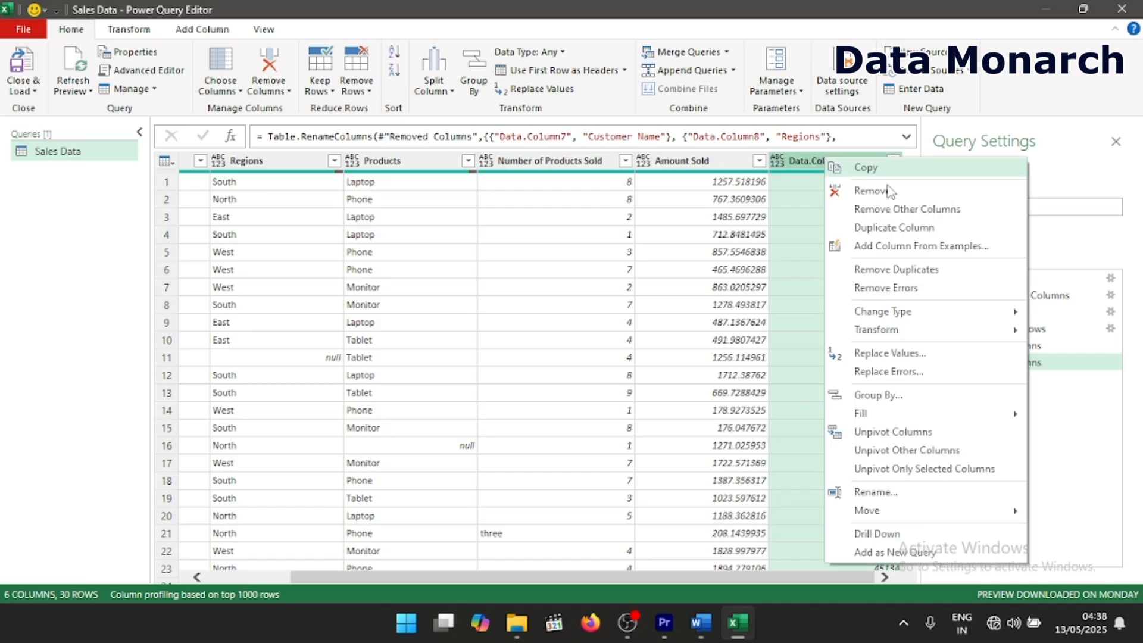
{"action": "mouse_move", "coordinate": [901, 313]}
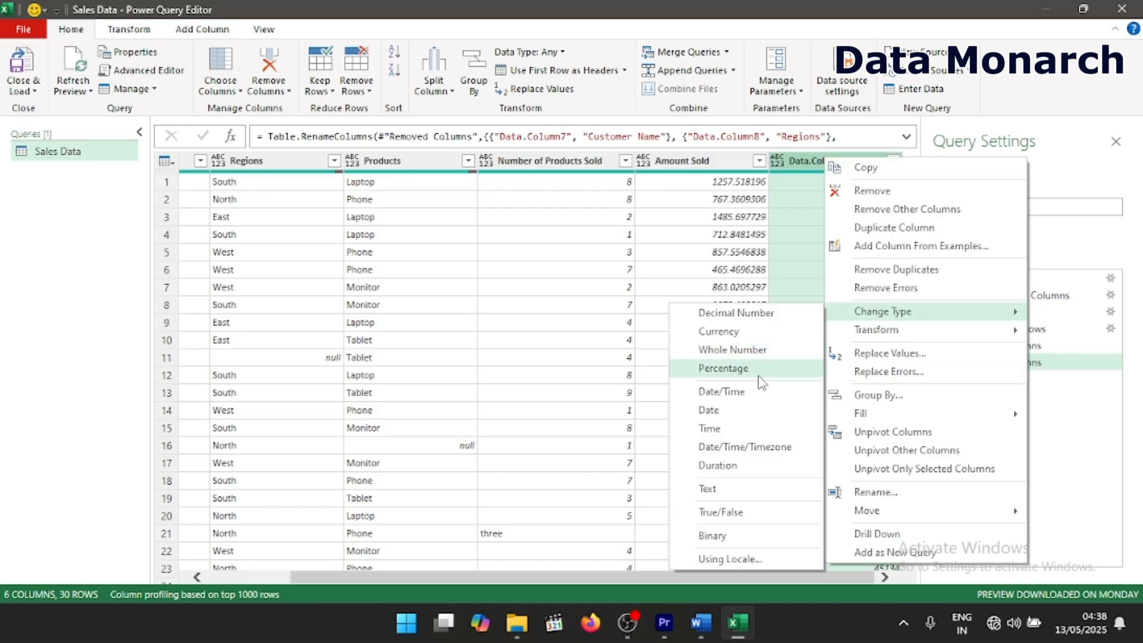
{"action": "left_click", "coordinate": [732, 417]}
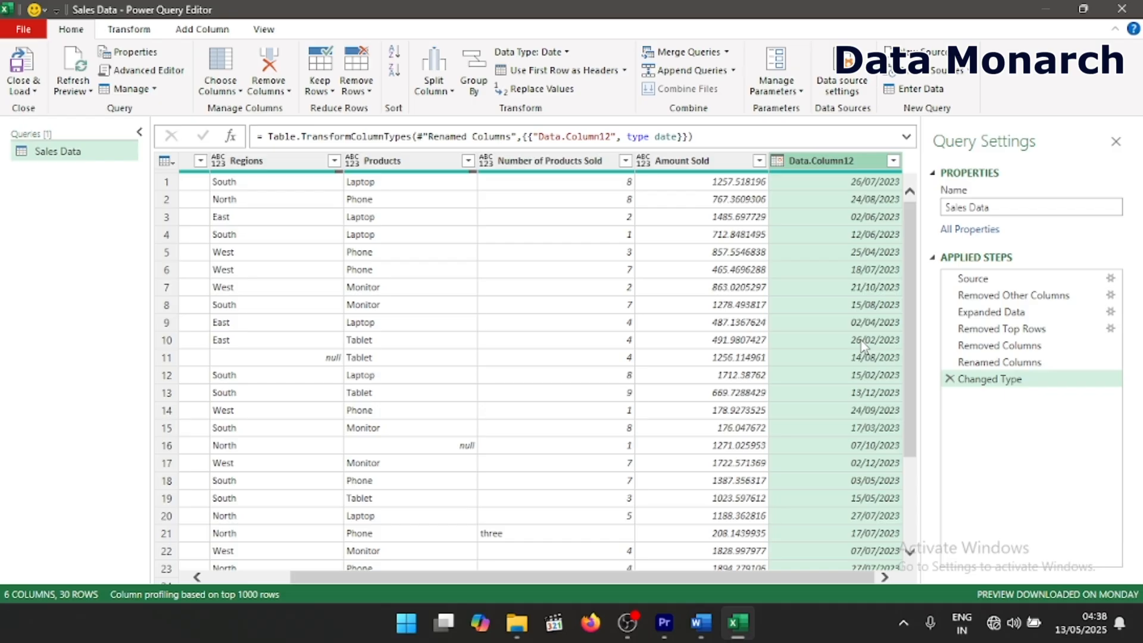
{"action": "double_click", "coordinate": [836, 160]}
{"action": "type", "text": "Date"}
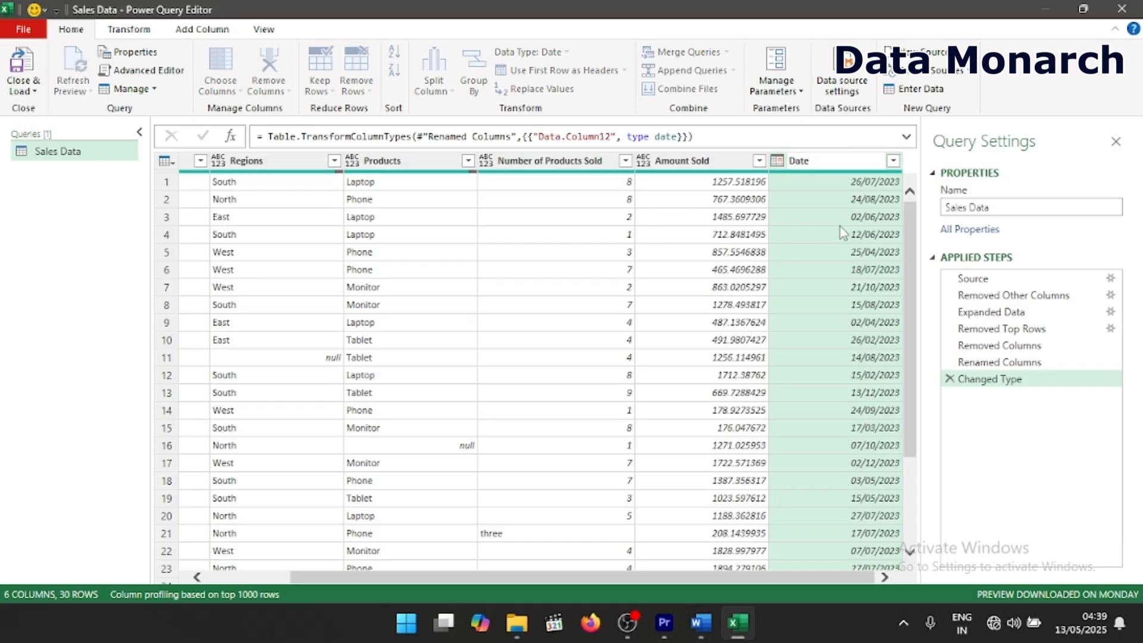
{"action": "left_click", "coordinate": [280, 234]}
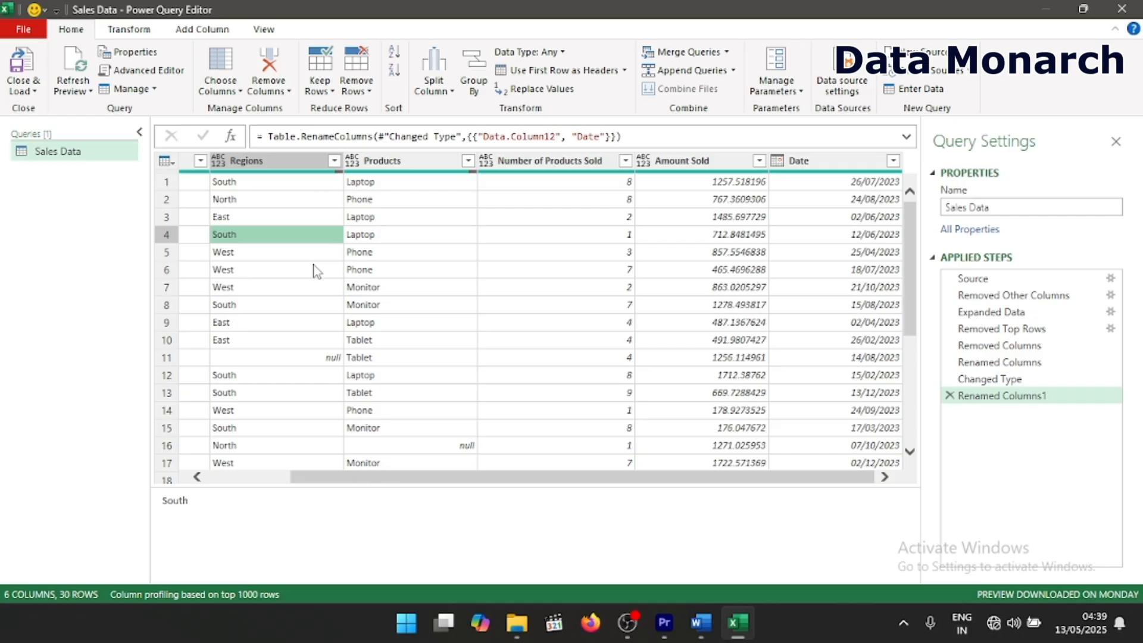
Select all columns of the table and remove the blank rows.
{"action": "scroll", "coordinate": [495, 446], "scroll_direction": "left", "scroll_amount": 3}
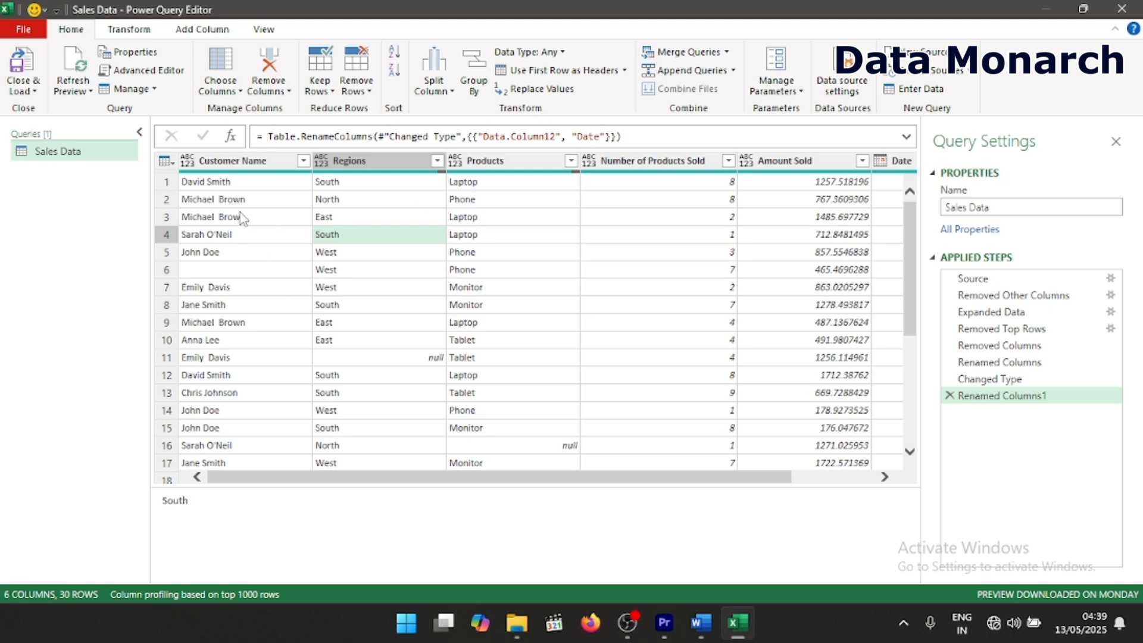
{"action": "key", "text": "ctrl+a"}
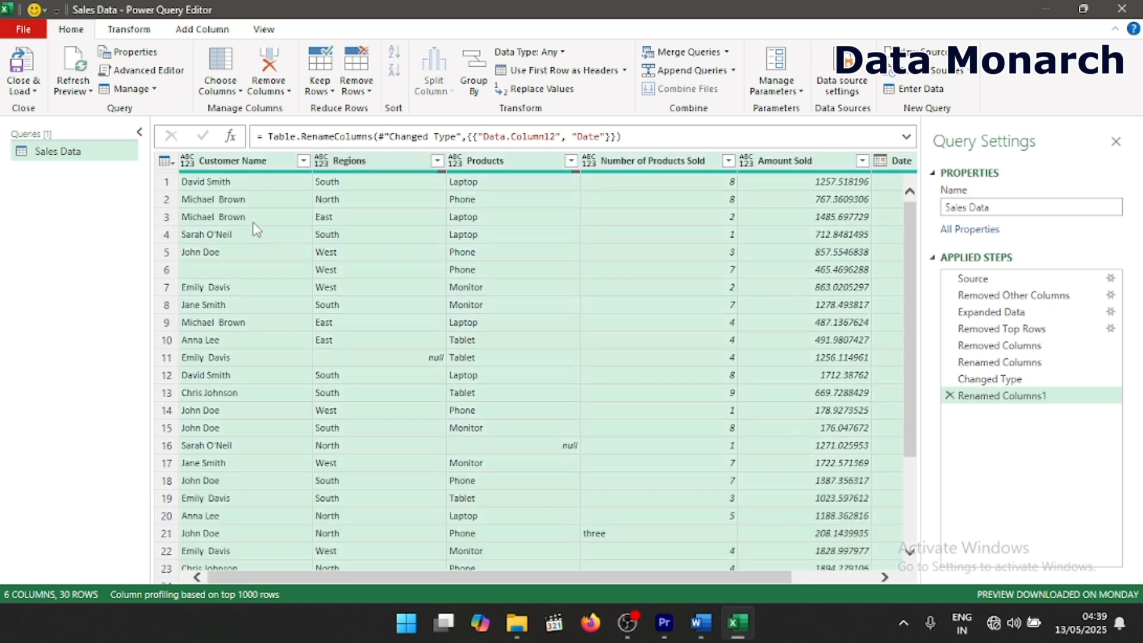
{"action": "left_click", "coordinate": [368, 93]}
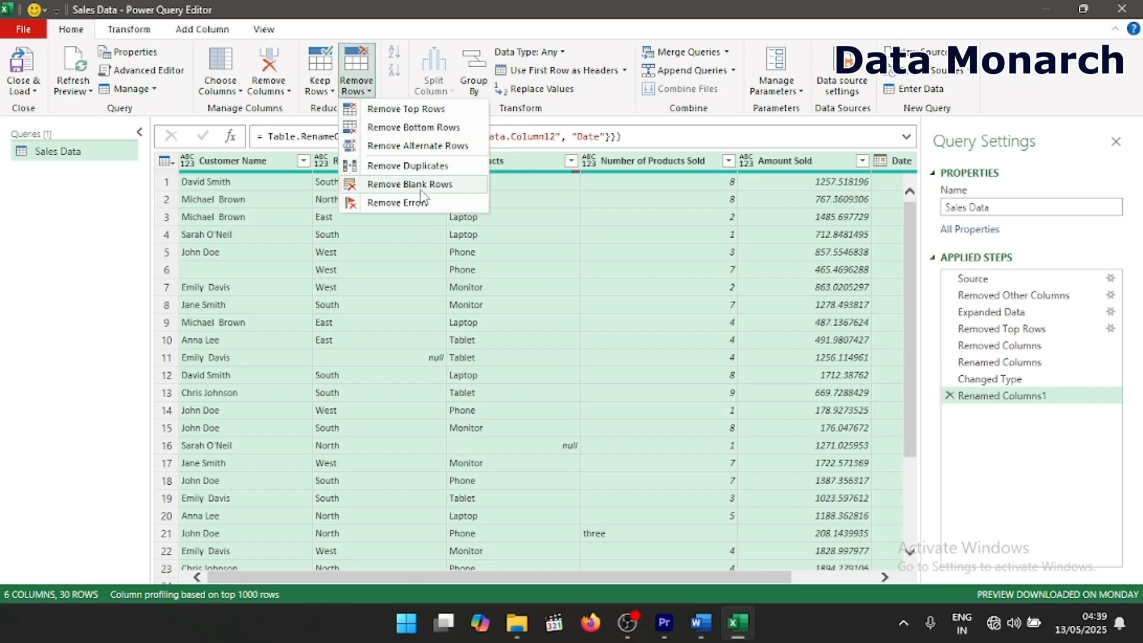
{"action": "left_click", "coordinate": [427, 189]}
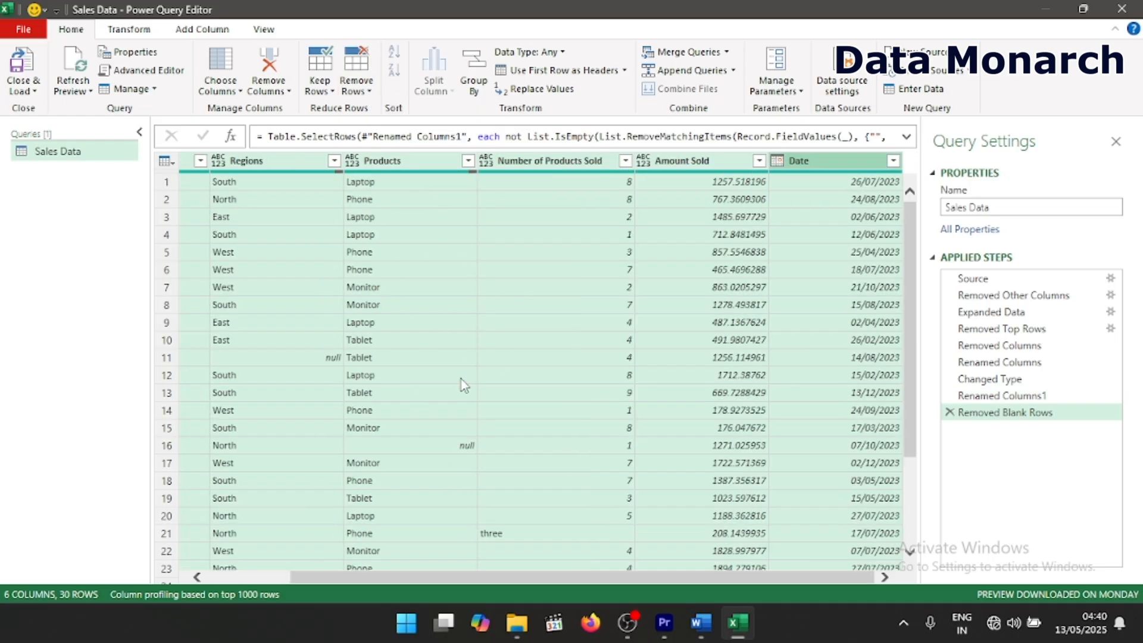
Apply the Trim and Clean text formats to all columns.
{"action": "left_click_drag", "start_coordinate": [393, 571], "coordinate": [252, 577]}
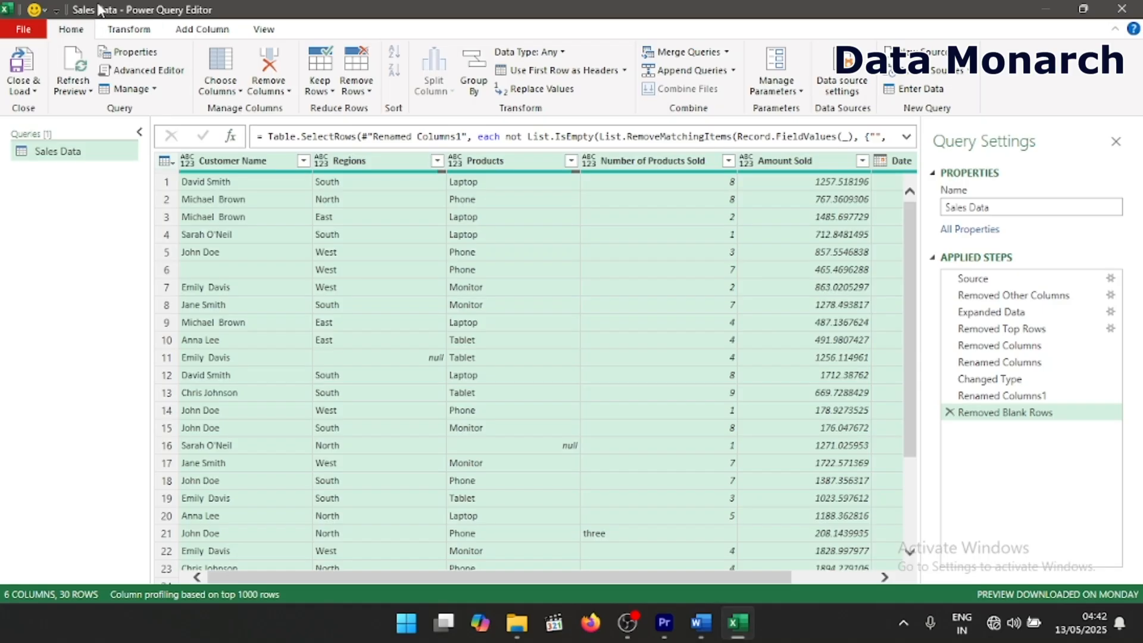
{"action": "left_click", "coordinate": [135, 33]}
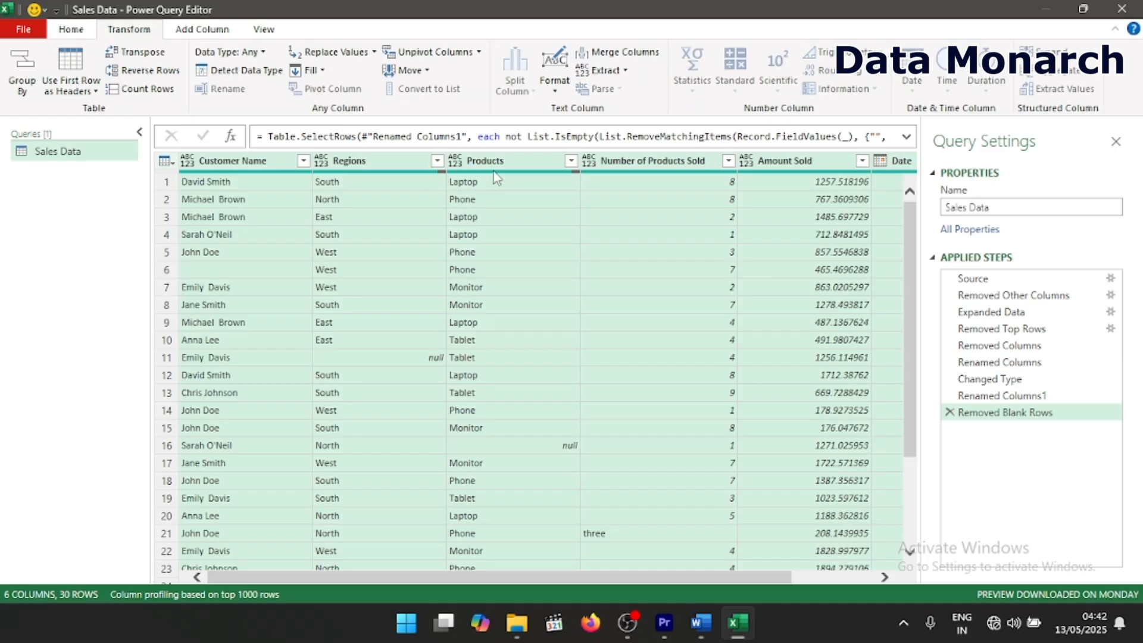
{"action": "left_click", "coordinate": [555, 92]}
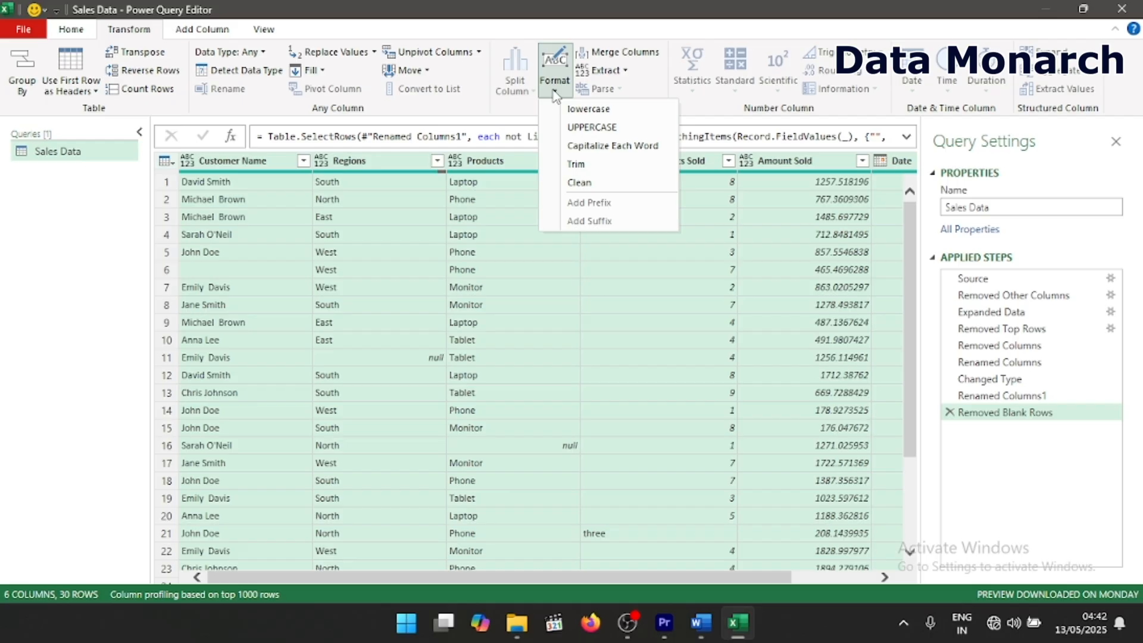
{"action": "left_click", "coordinate": [598, 165]}
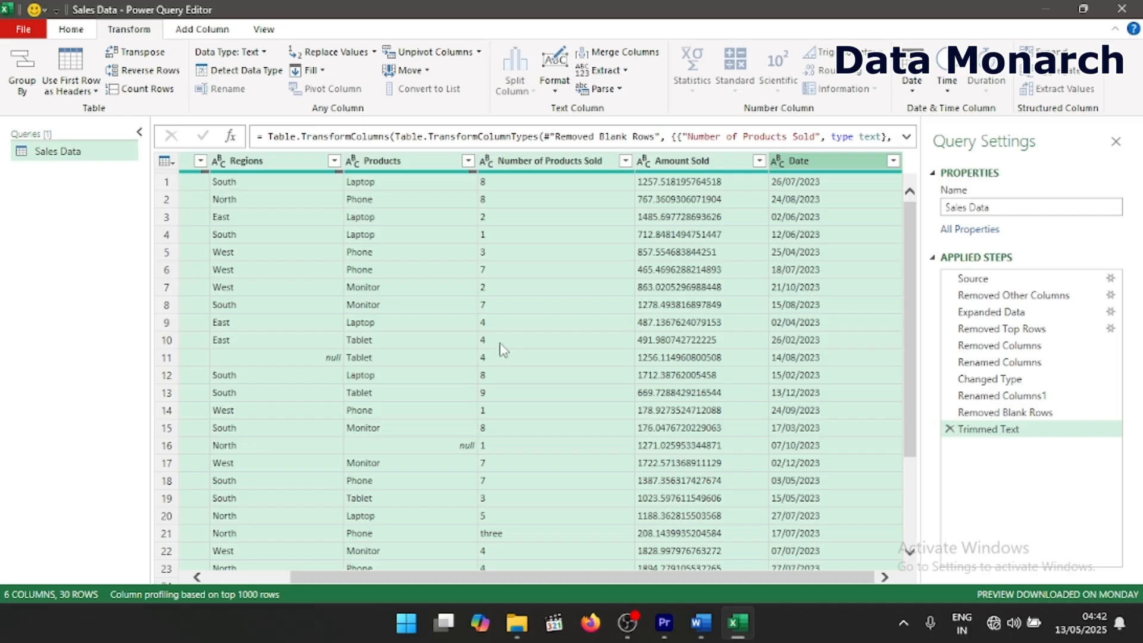
{"action": "left_click", "coordinate": [554, 95]}
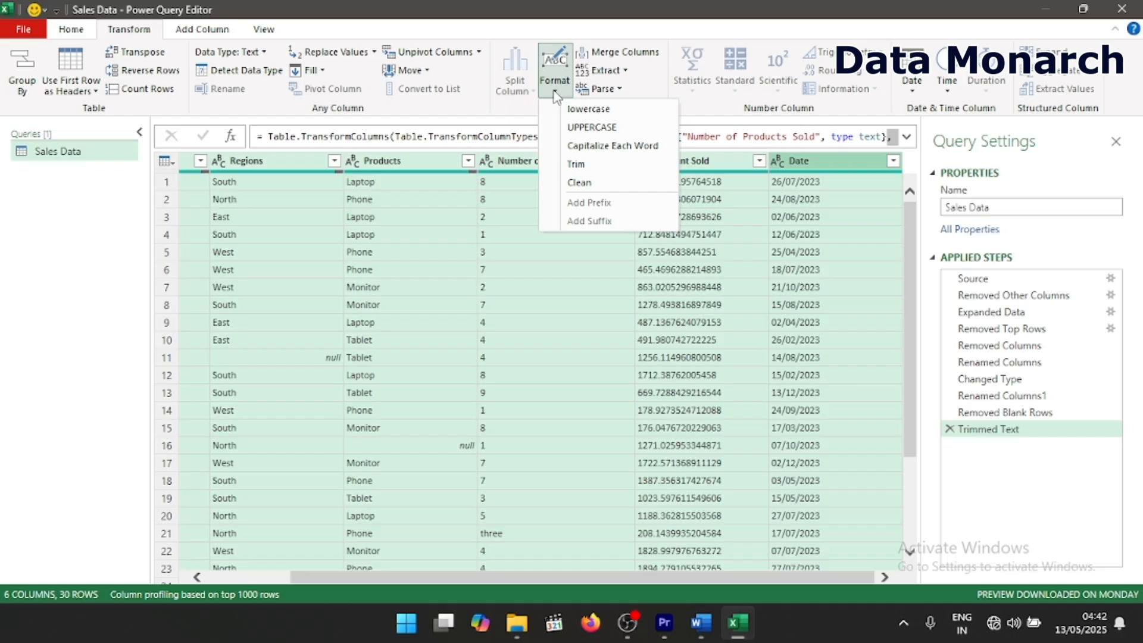
{"action": "left_click", "coordinate": [592, 190]}
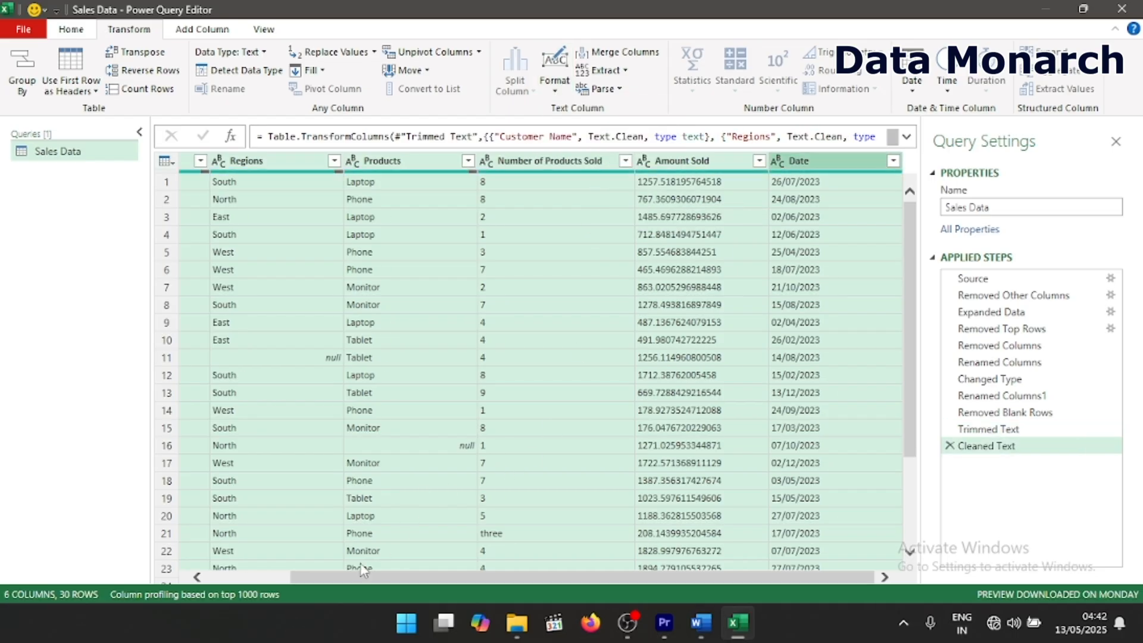
Split the Customer Name column by the Space delimiter at the left-most occurrence.
{"action": "left_click_drag", "start_coordinate": [405, 577], "coordinate": [270, 581]}
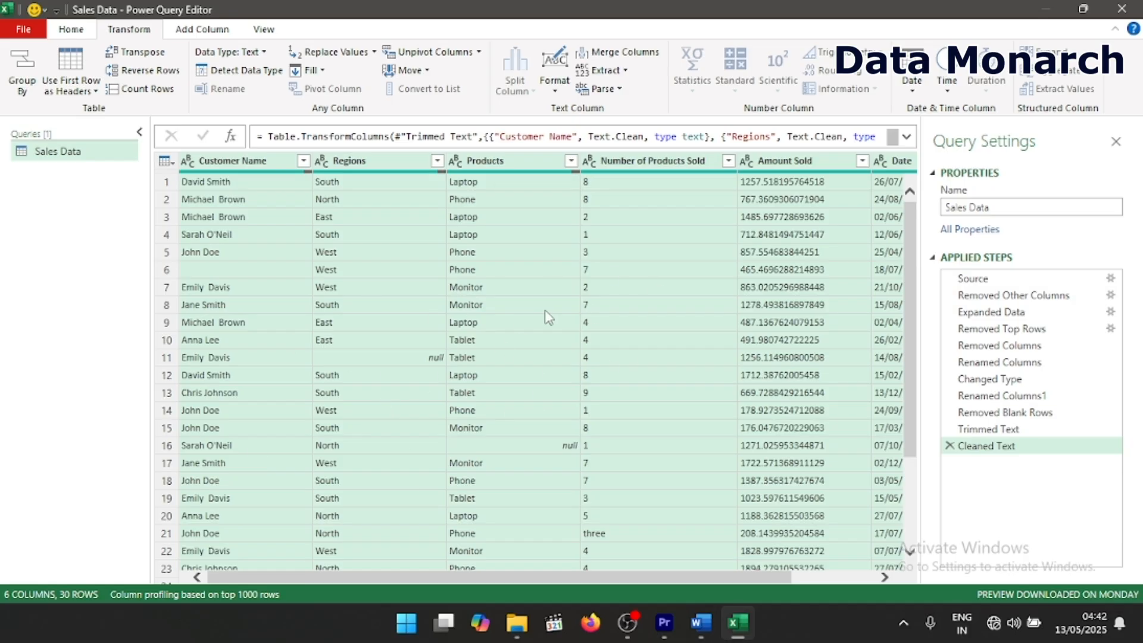
{"action": "left_click", "coordinate": [225, 205]}
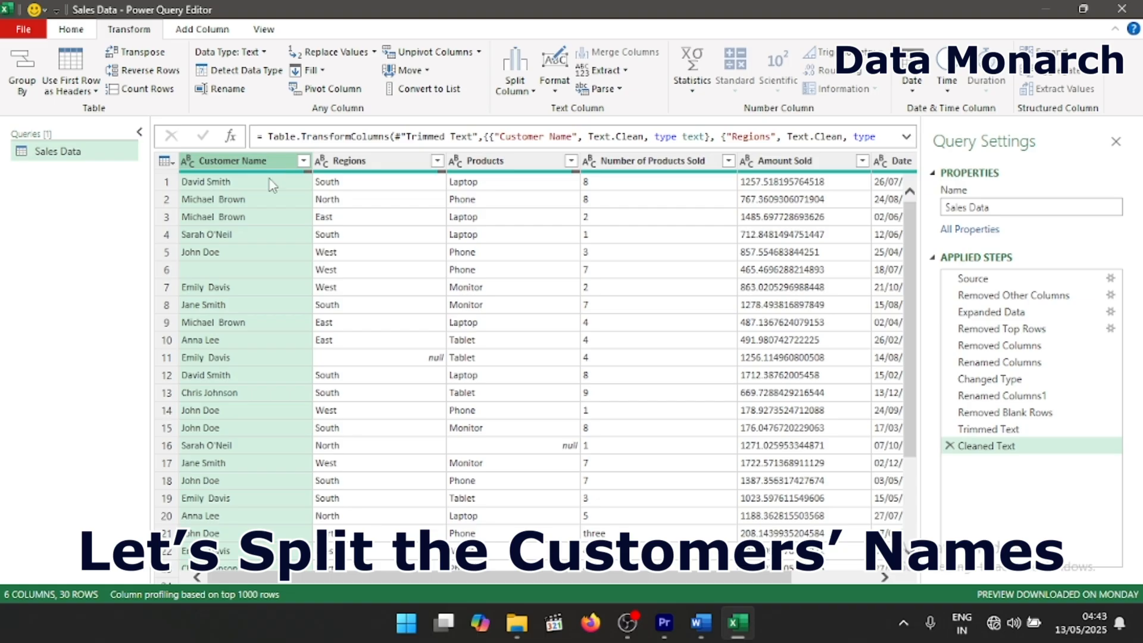
{"action": "left_click", "coordinate": [356, 236]}
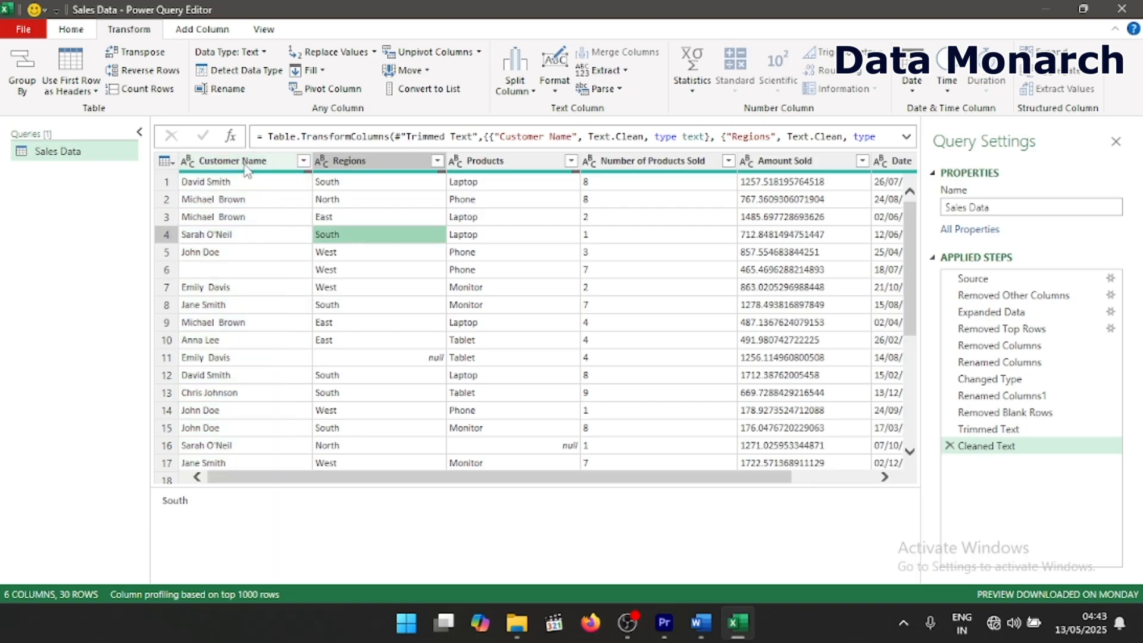
{"action": "left_click", "coordinate": [246, 161]}
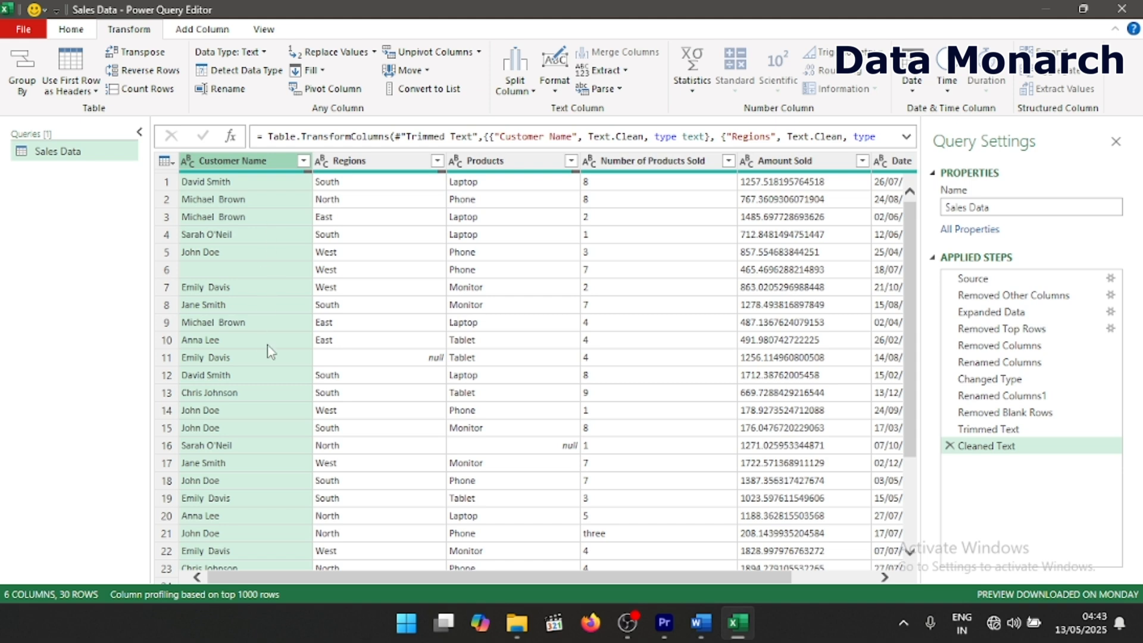
{"action": "right_click", "coordinate": [251, 167]}
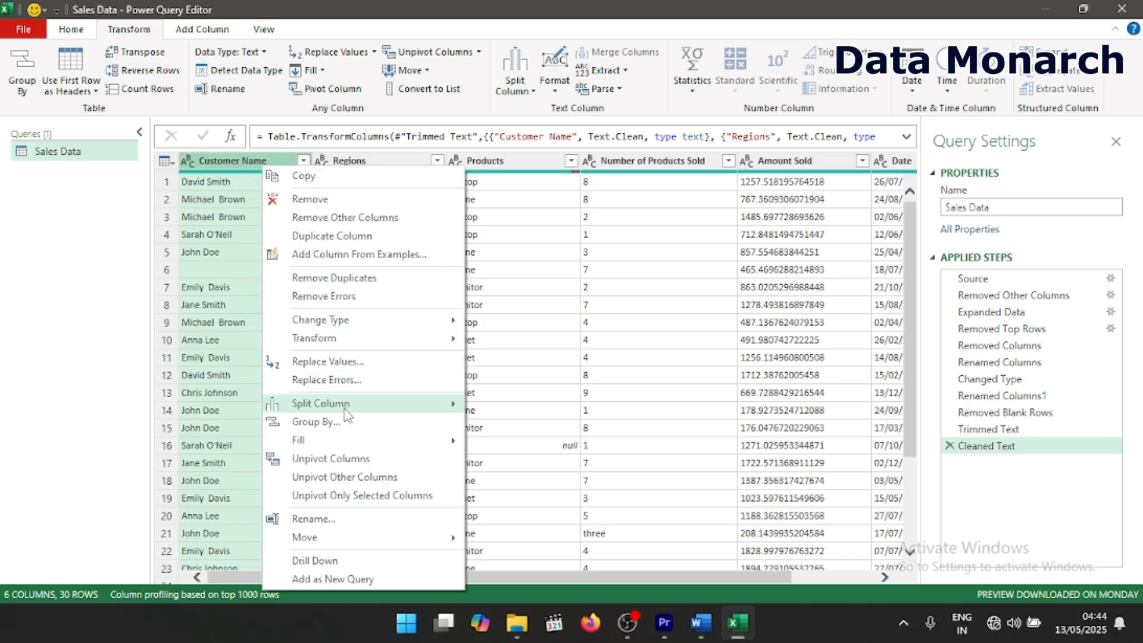
{"action": "mouse_move", "coordinate": [345, 410]}
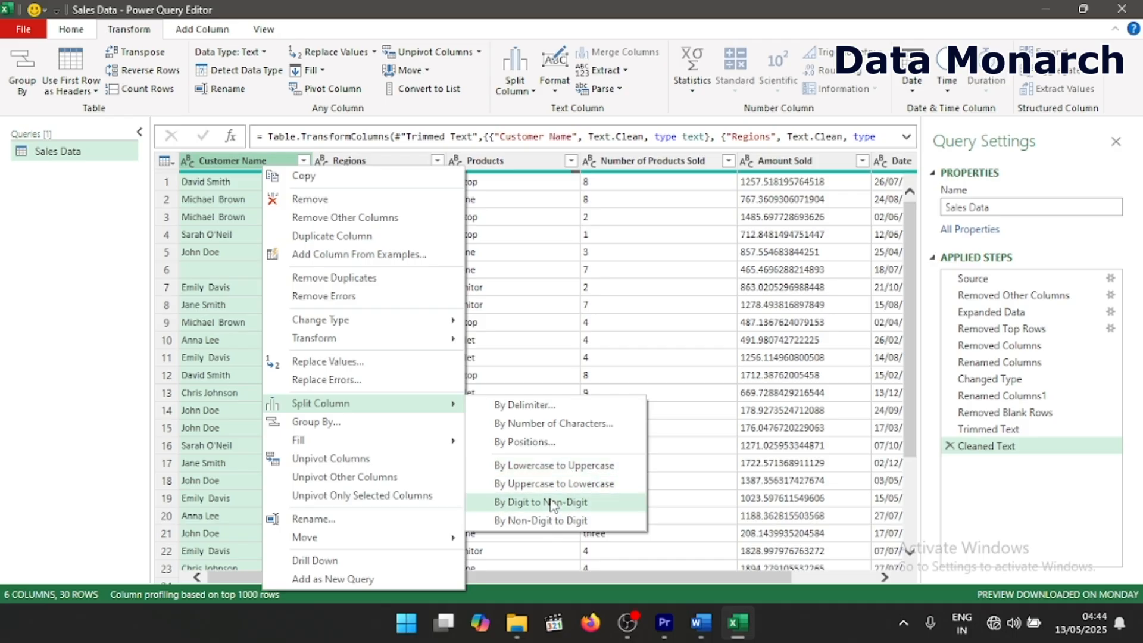
{"action": "left_click", "coordinate": [527, 407]}
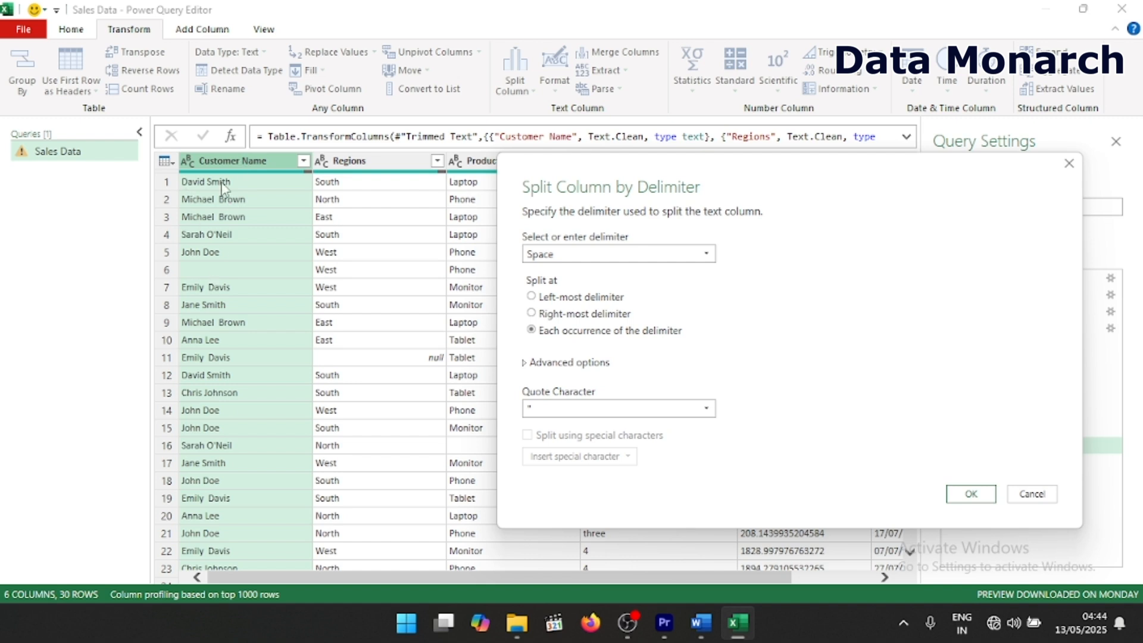
{"action": "left_click", "coordinate": [660, 255]}
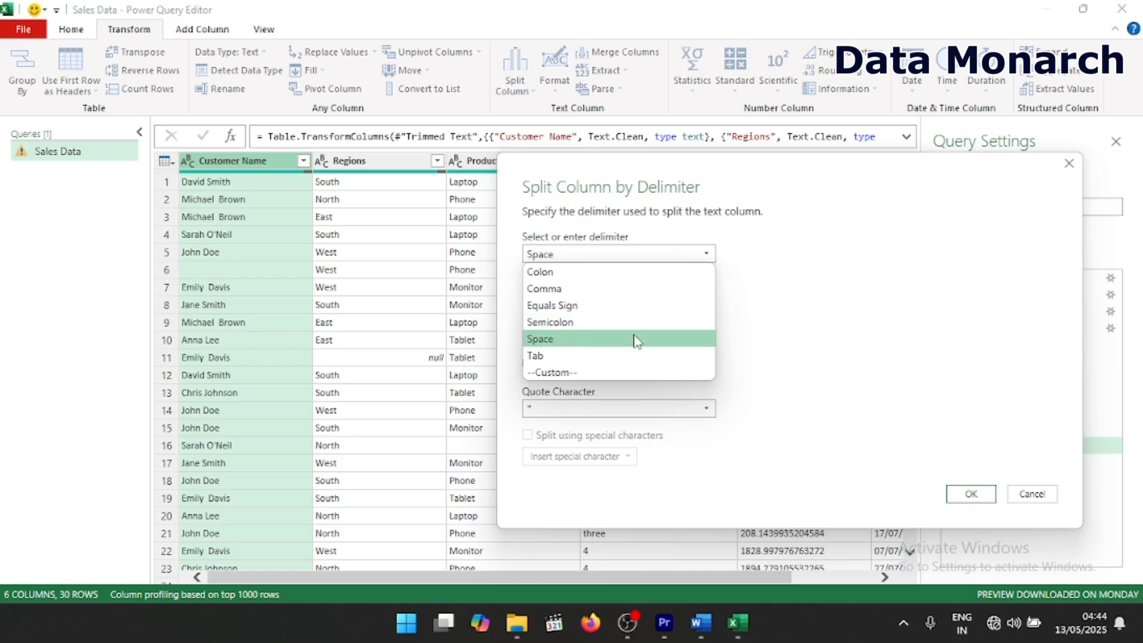
{"action": "left_click", "coordinate": [635, 338]}
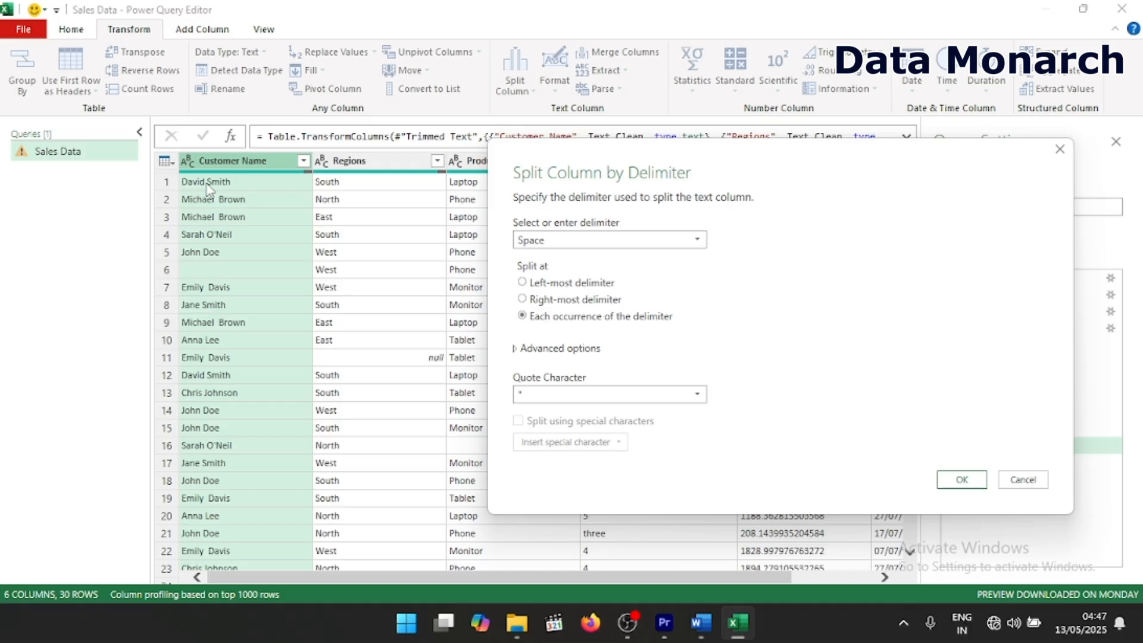
{"action": "left_click", "coordinate": [522, 283]}
{"action": "left_click", "coordinate": [960, 478]}
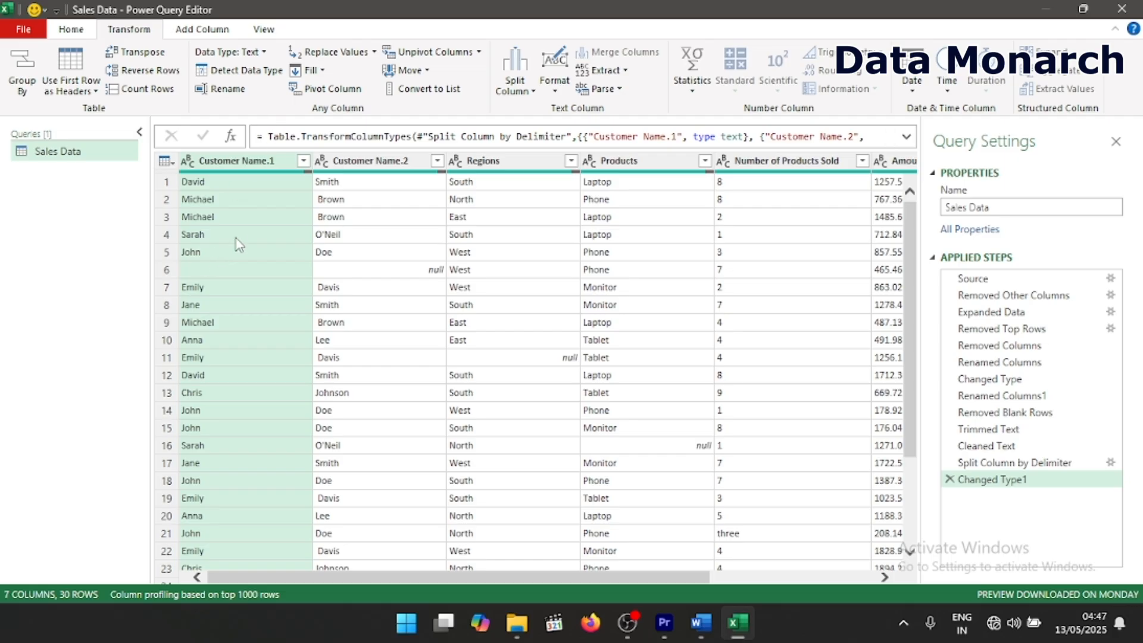
Rename Customer Name.1 as First Name and Customer Name.2 as Last Name.
{"action": "left_click", "coordinate": [306, 204]}
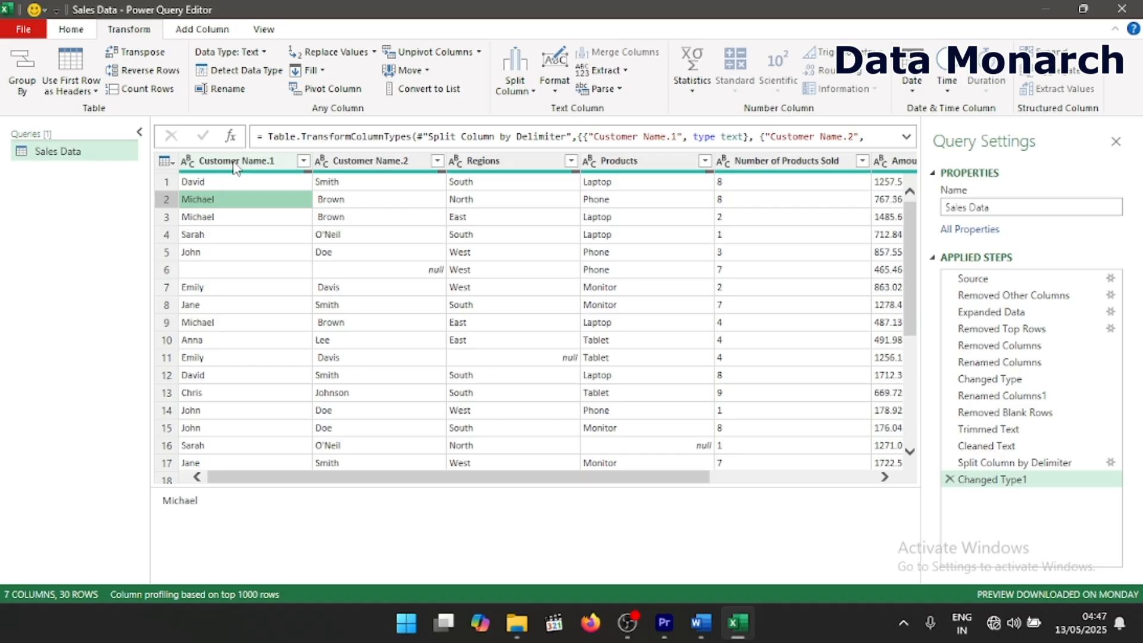
{"action": "double_click", "coordinate": [235, 161]}
{"action": "type", "text": "First Name"}
{"action": "double_click", "coordinate": [359, 160]}
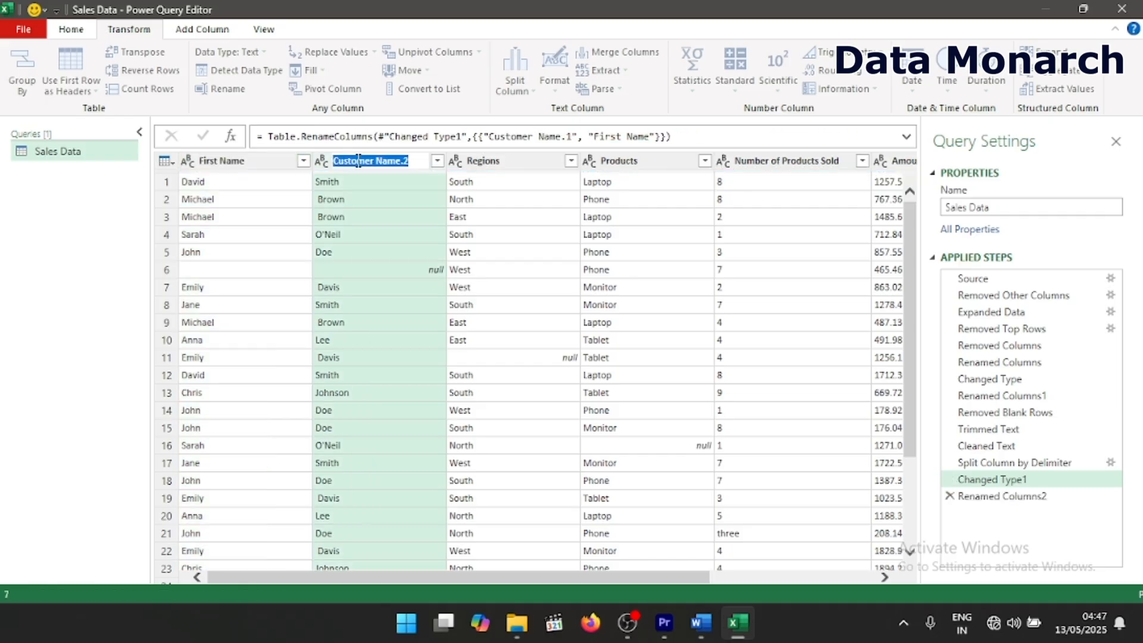
{"action": "type", "text": "Last"}
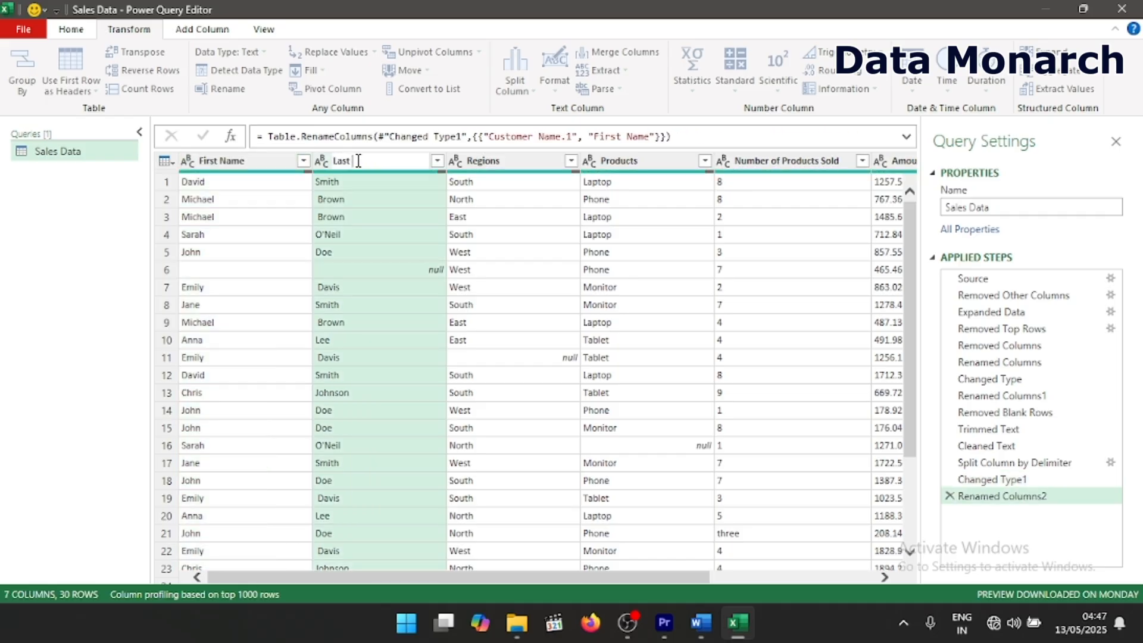
{"action": "type", "text": " Name"}
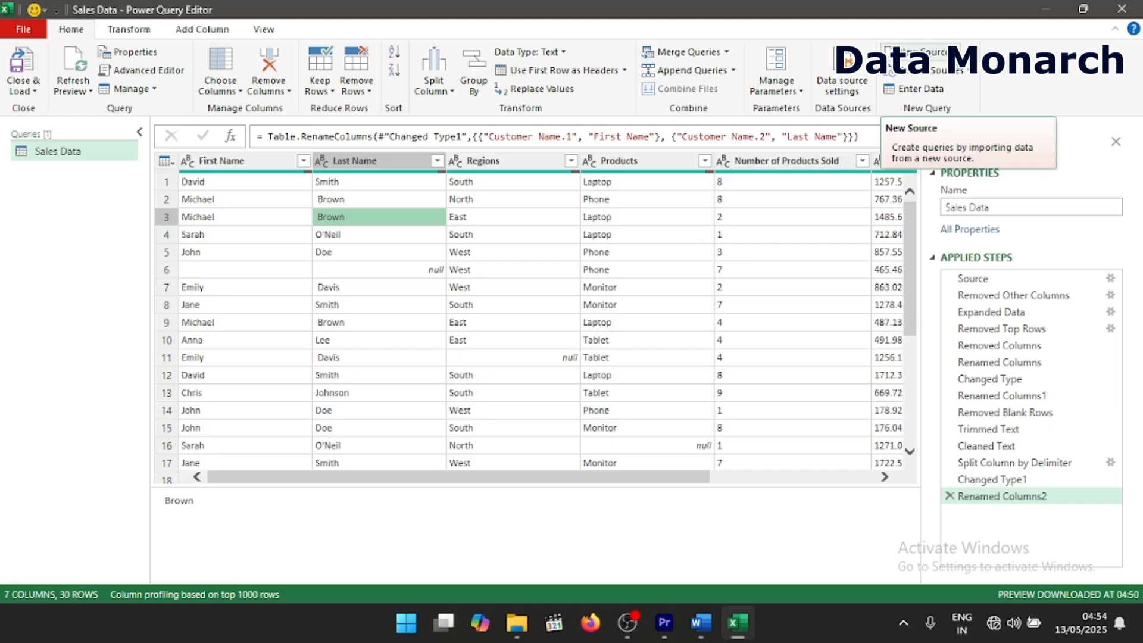
Import Sheet1 of the Excel workbook region_codes.xlsx as a new query and promote its first row to headers.
{"action": "left_click", "coordinate": [920, 52]}
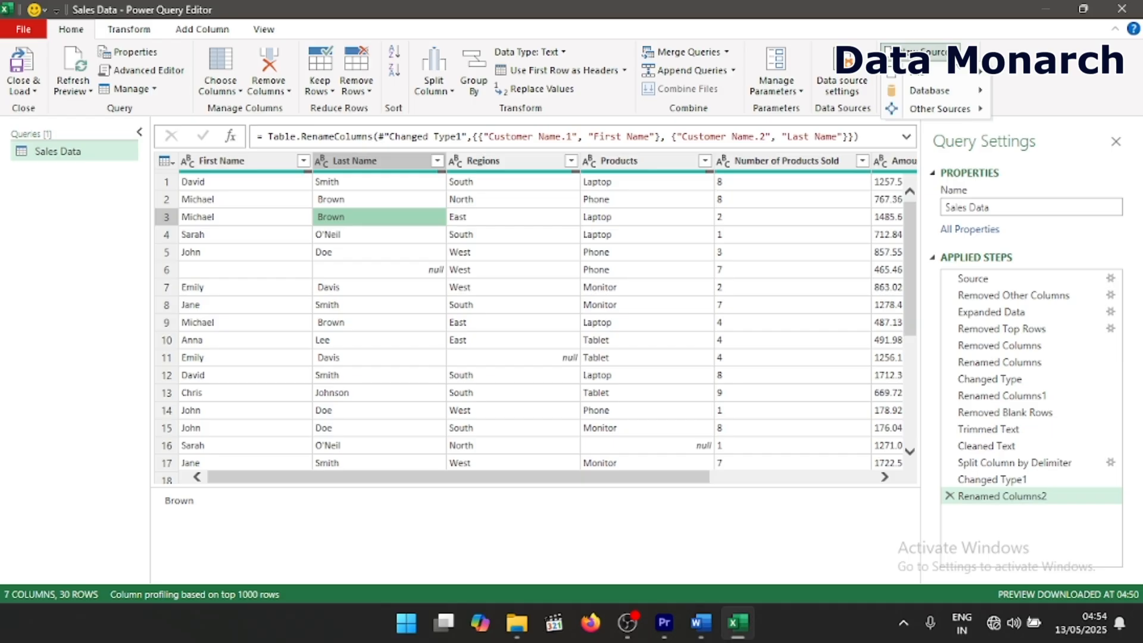
{"action": "mouse_move", "coordinate": [959, 76]}
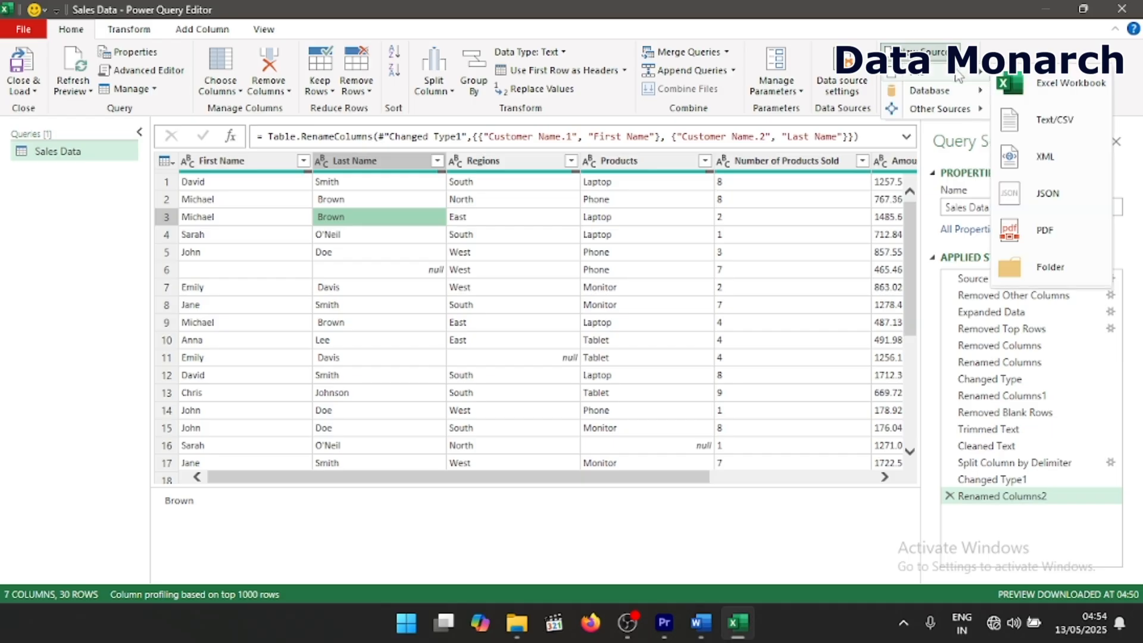
{"action": "left_click", "coordinate": [1065, 89]}
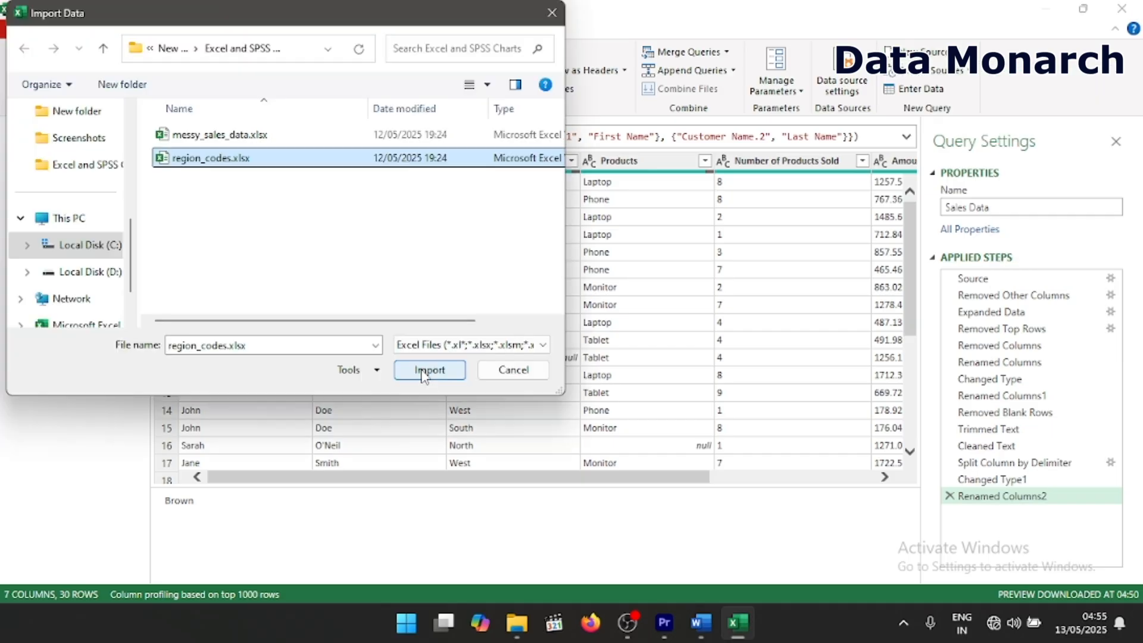
{"action": "left_click", "coordinate": [426, 368]}
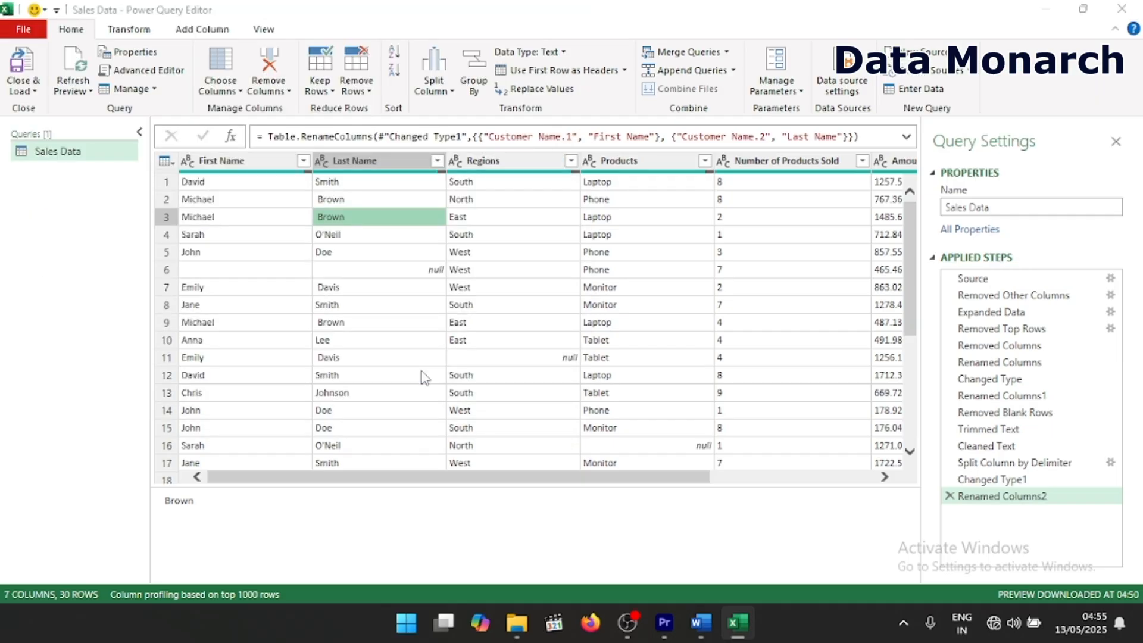
{"action": "left_click", "coordinate": [268, 167]}
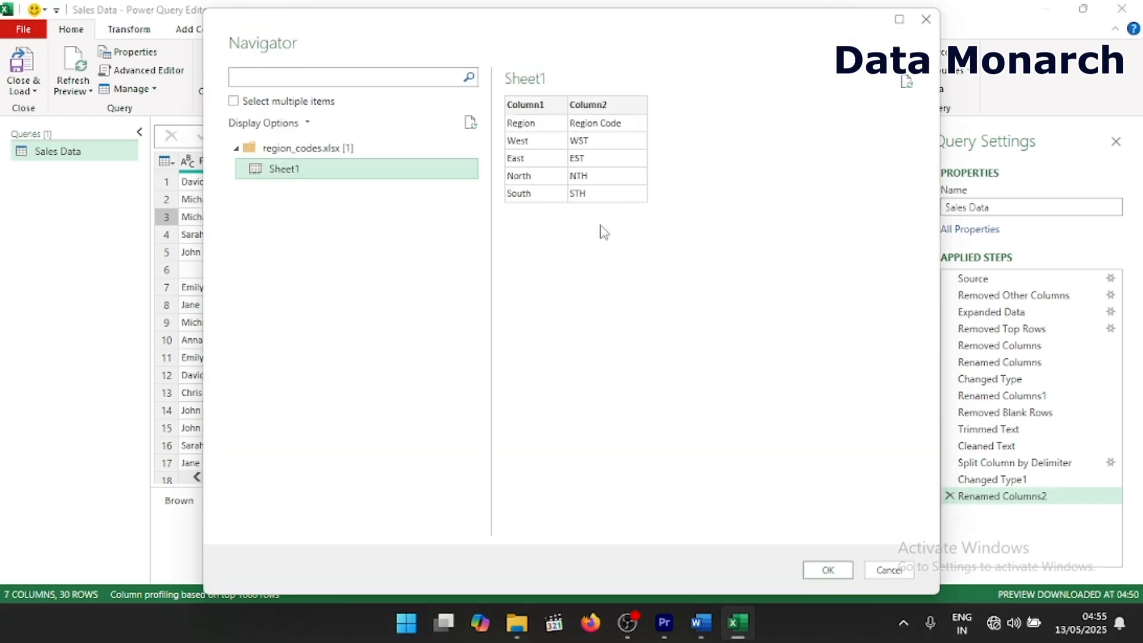
{"action": "left_click", "coordinate": [825, 573]}
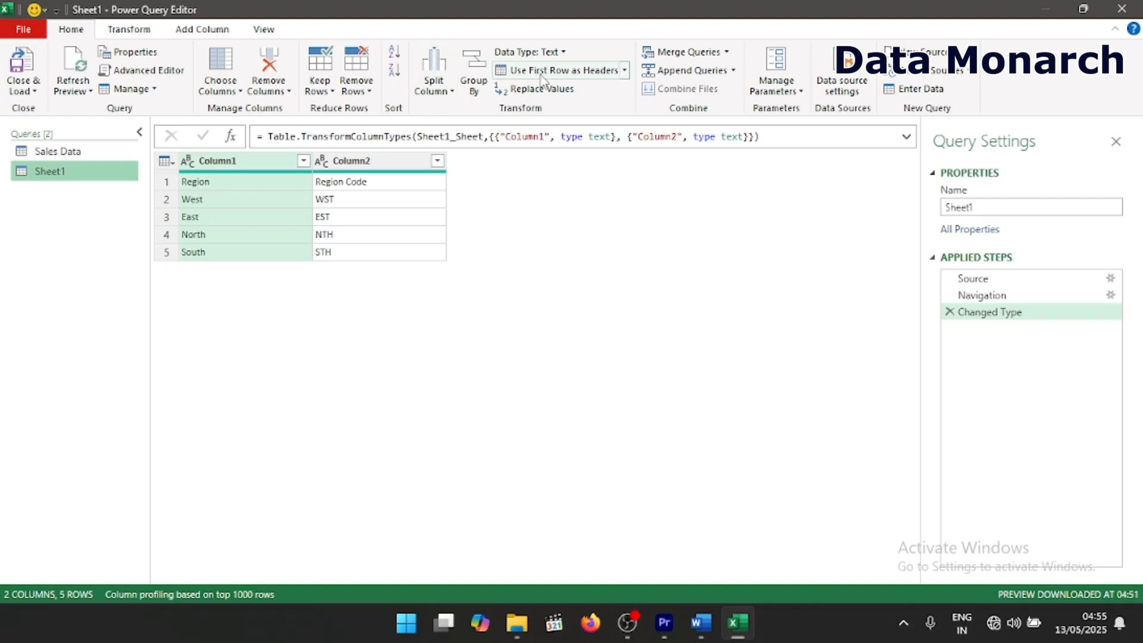
{"action": "left_click", "coordinate": [597, 71]}
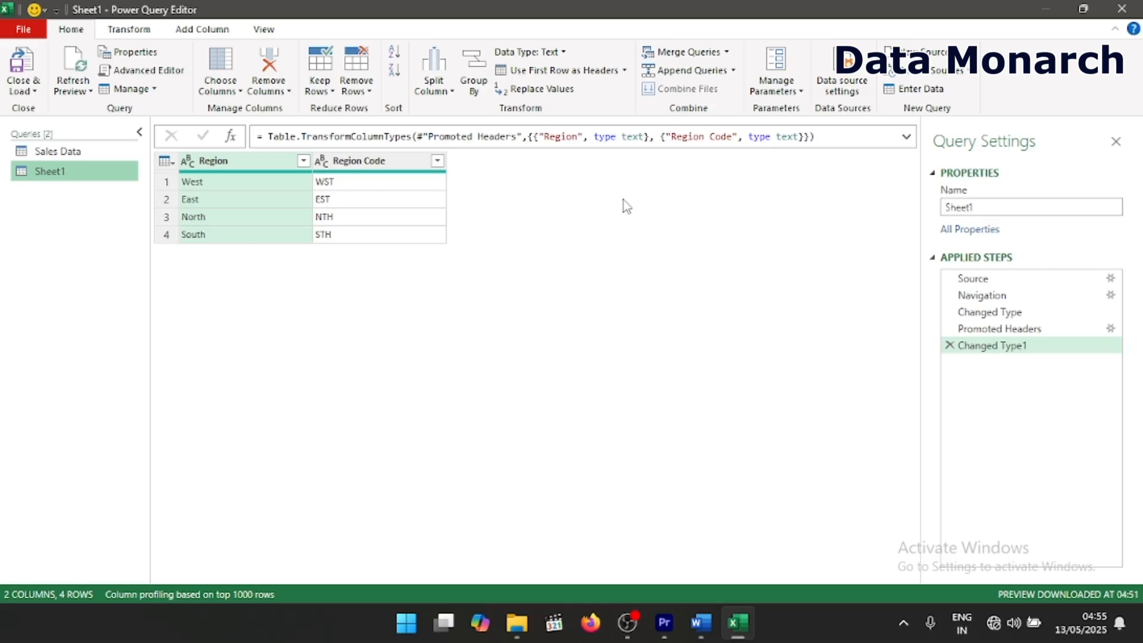
Start a merge as a new query with Sales Data as the first table and Sheet1 as the second.
{"action": "left_click", "coordinate": [727, 54]}
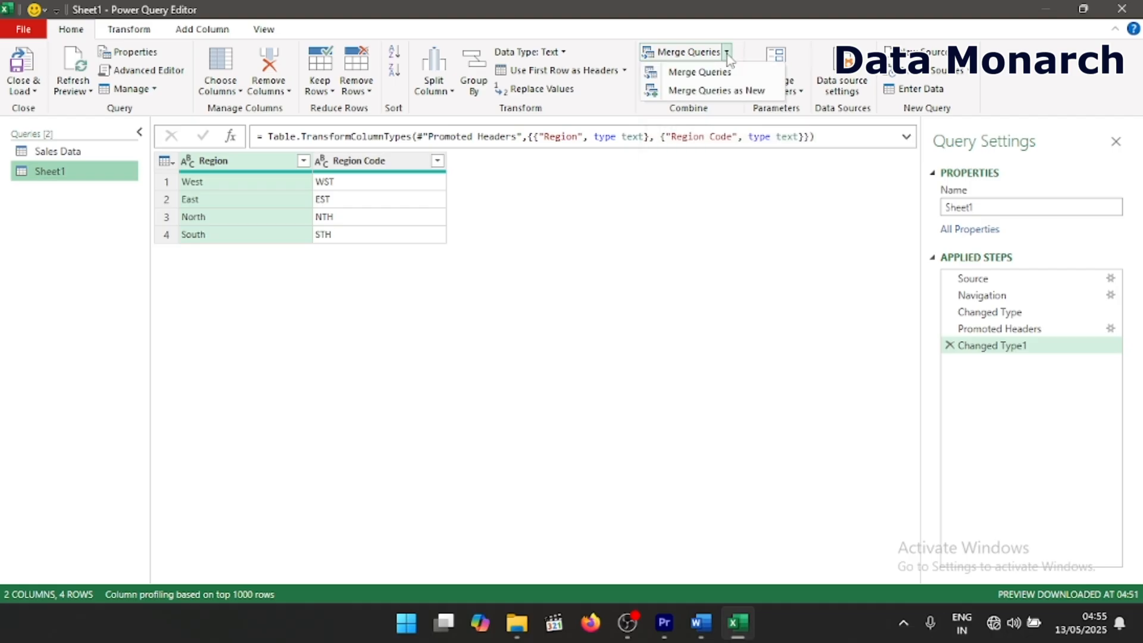
{"action": "left_click", "coordinate": [732, 94]}
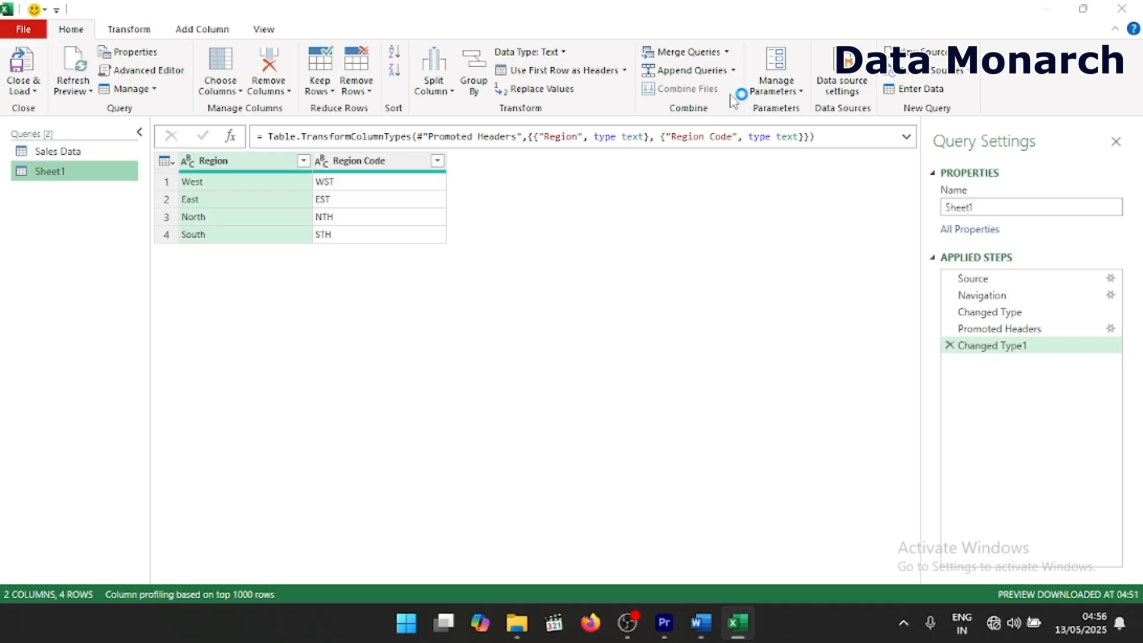
{"action": "left_click", "coordinate": [481, 128]}
{"action": "left_click", "coordinate": [435, 150]}
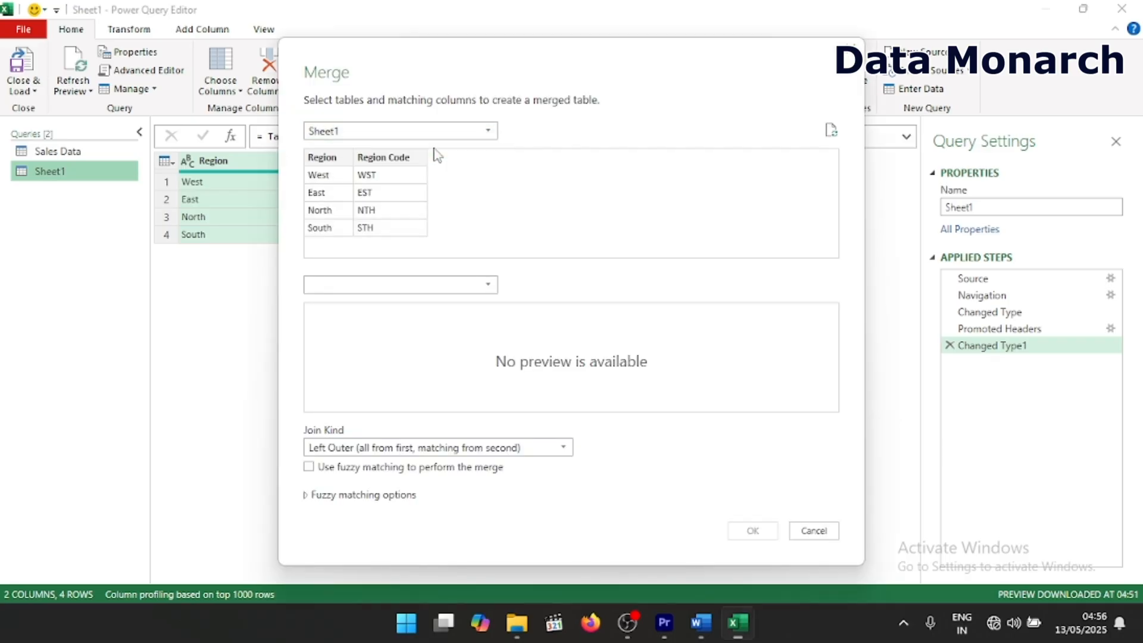
{"action": "left_click", "coordinate": [484, 286]}
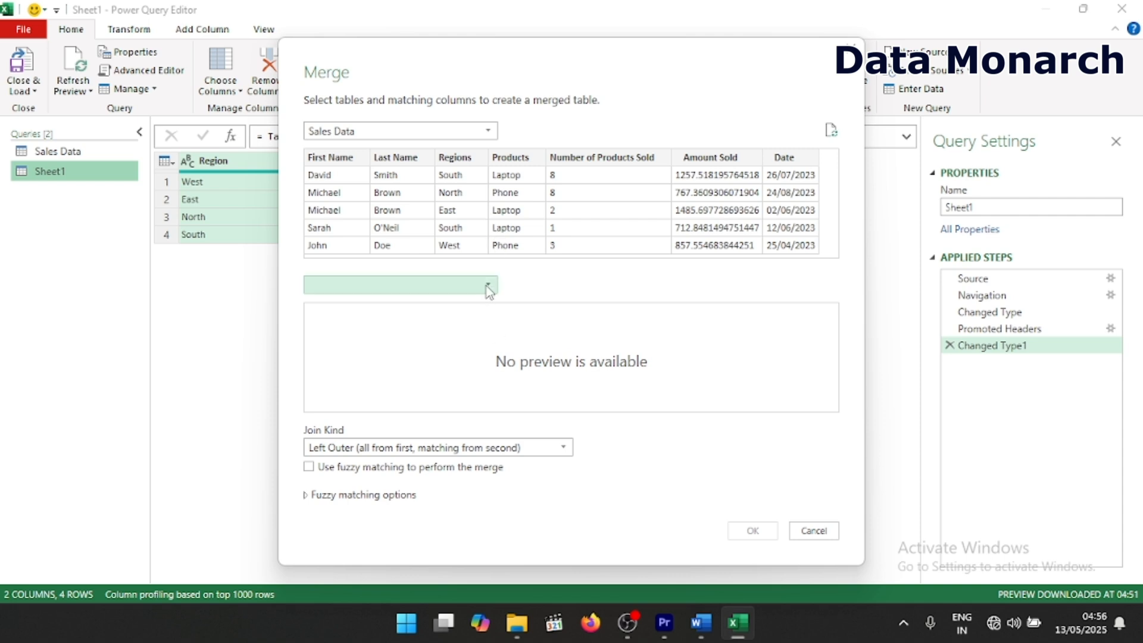
{"action": "left_click", "coordinate": [486, 285]}
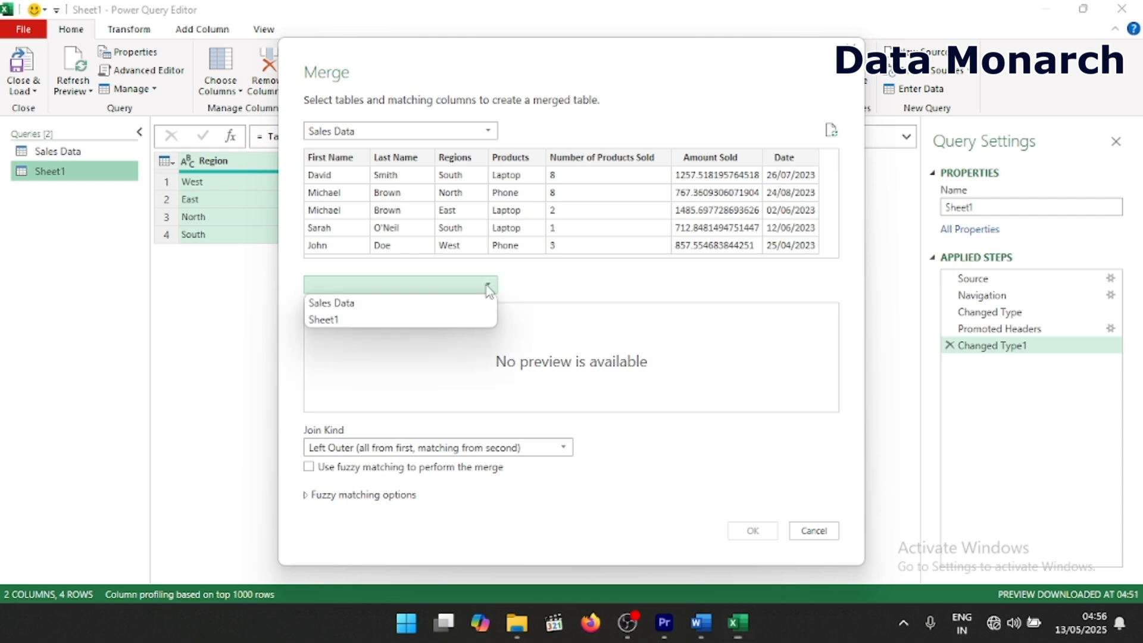
{"action": "left_click", "coordinate": [441, 319]}
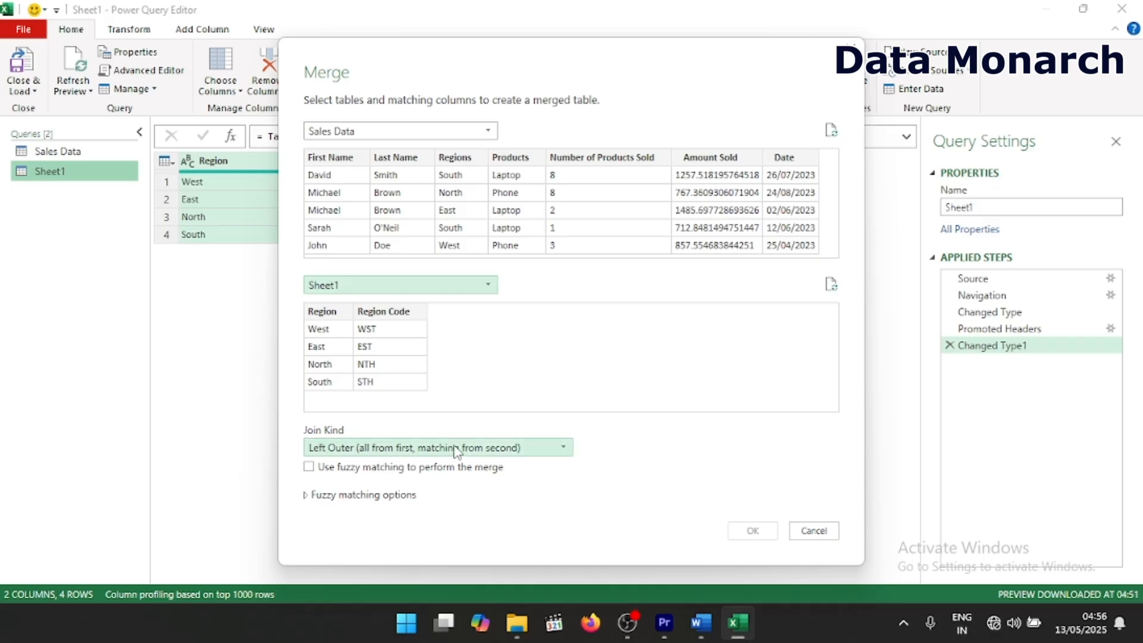
Match Regions in Sales Data with Region in Sheet1 and create the merge using a Left Outer join.
{"action": "left_click", "coordinate": [562, 450]}
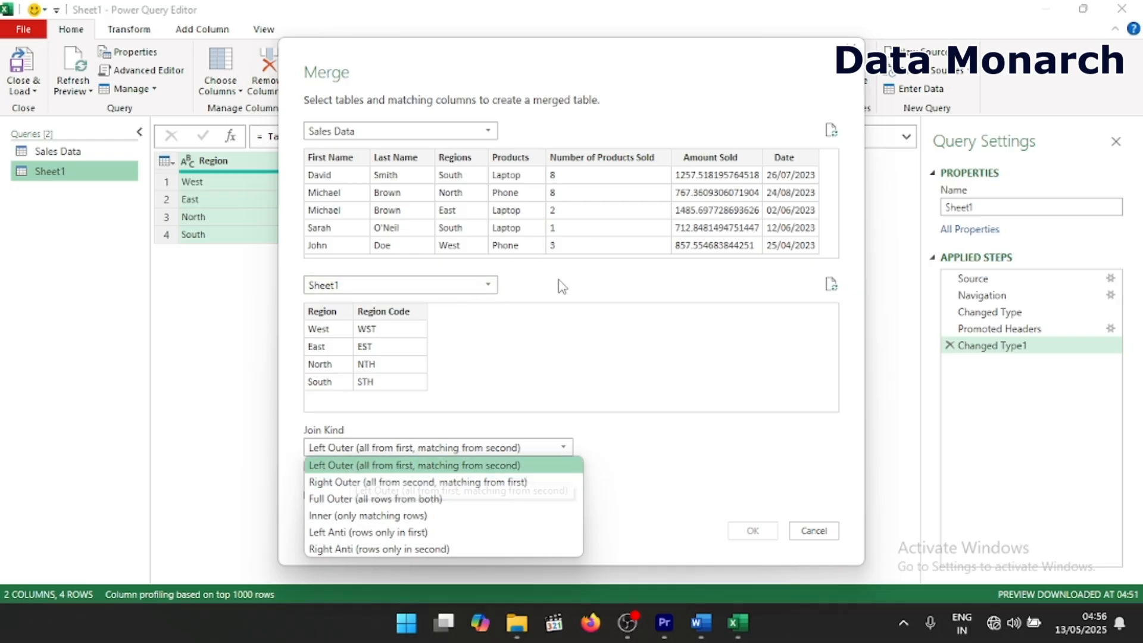
{"action": "left_click", "coordinate": [503, 469]}
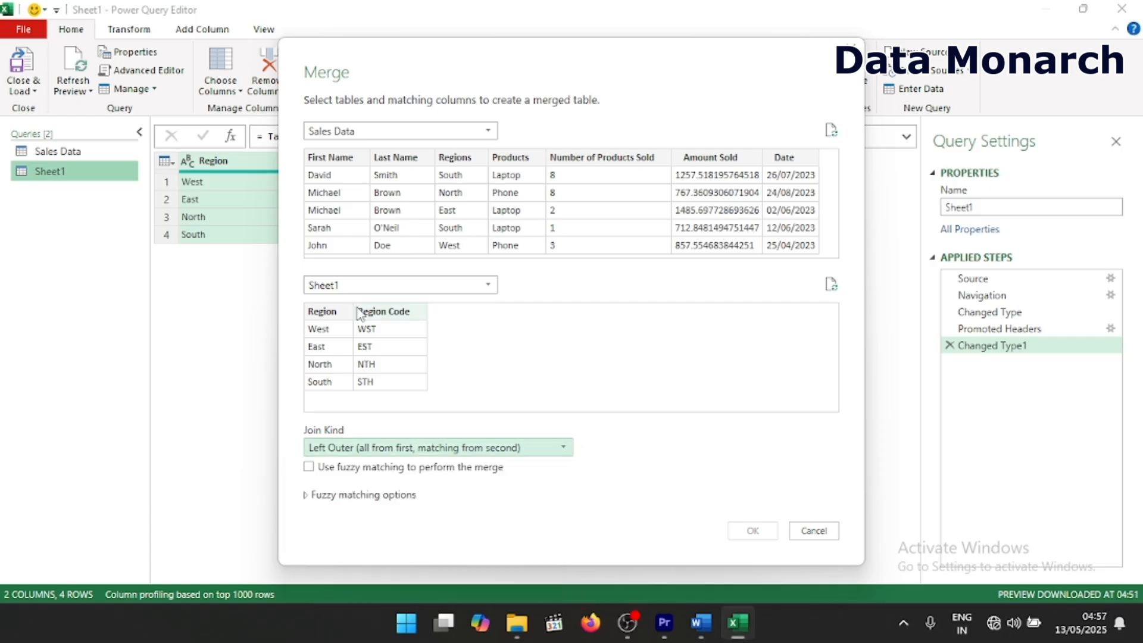
{"action": "left_click", "coordinate": [327, 314]}
{"action": "left_click", "coordinate": [451, 162]}
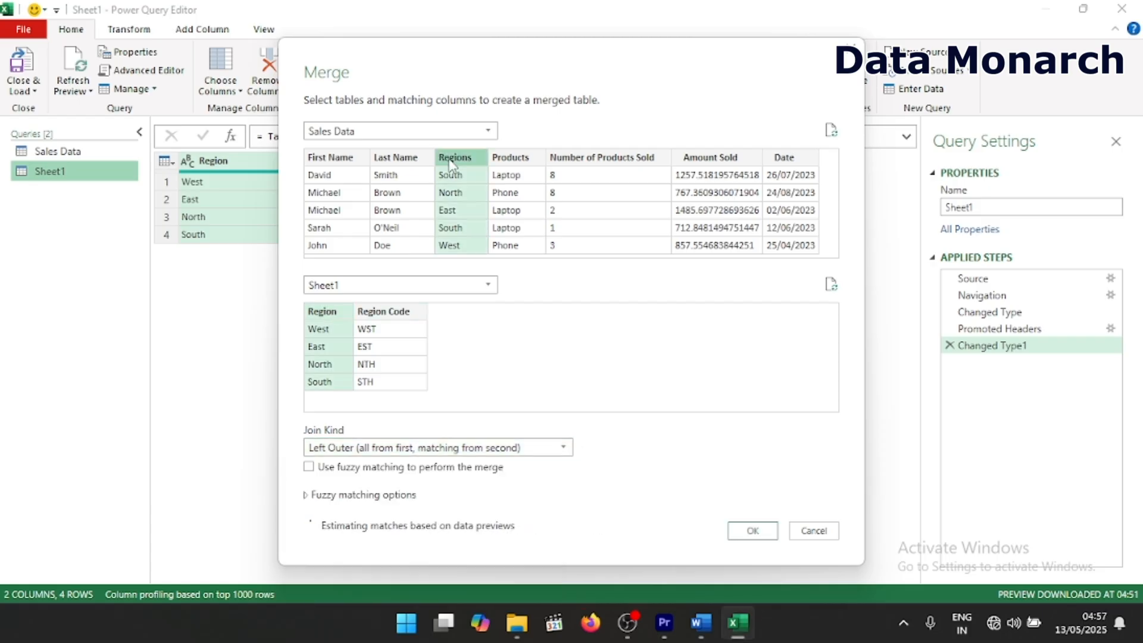
{"action": "left_click", "coordinate": [751, 535]}
Expand the merged Sheet1 column to include only the Region Code field.
{"action": "left_click_drag", "start_coordinate": [459, 577], "coordinate": [672, 579]}
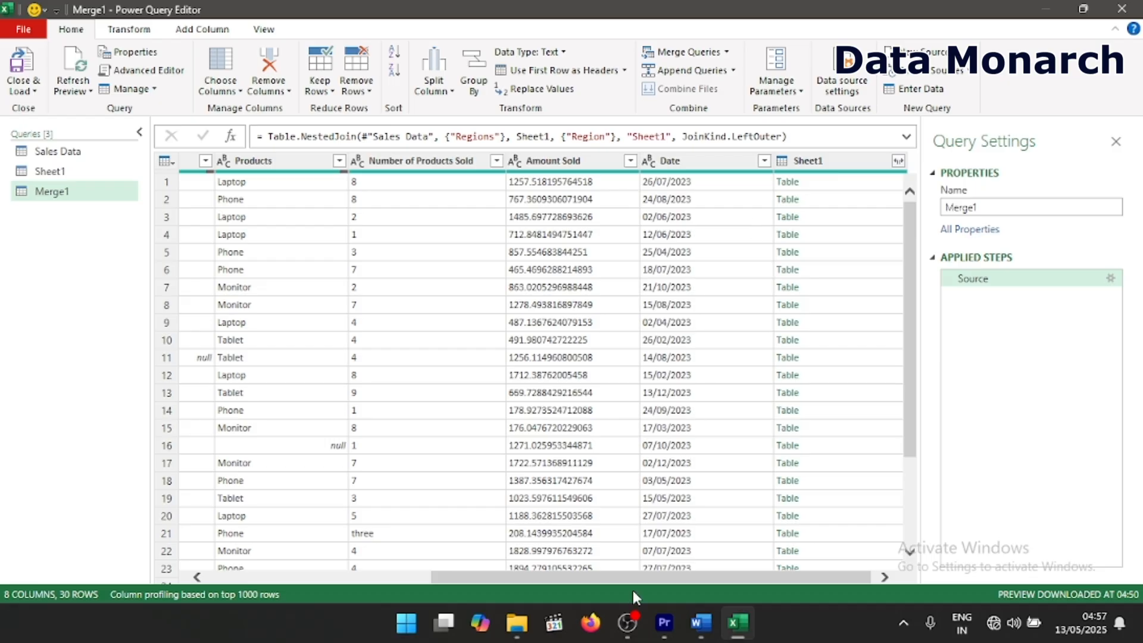
{"action": "left_click_drag", "start_coordinate": [646, 578], "coordinate": [737, 577]}
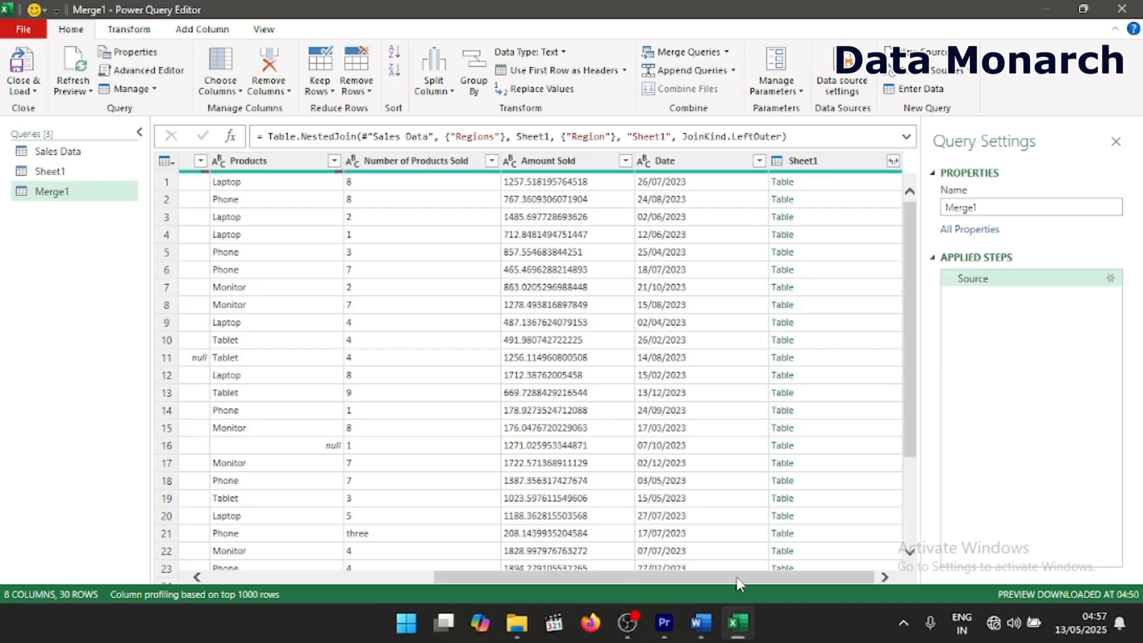
{"action": "left_click", "coordinate": [893, 162]}
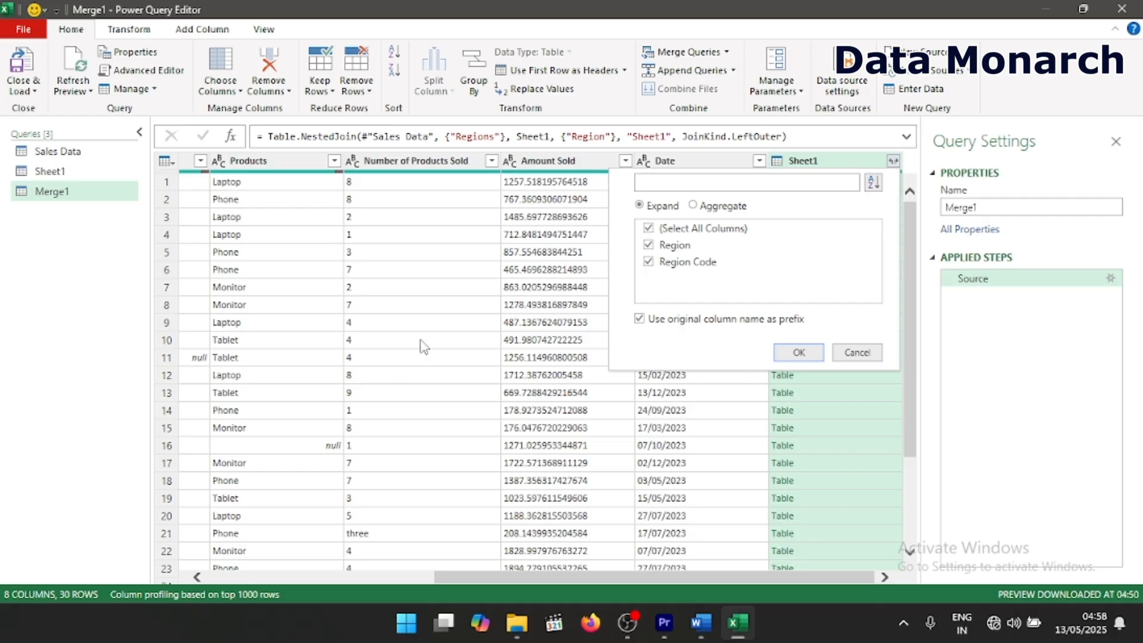
{"action": "left_click", "coordinate": [651, 264]}
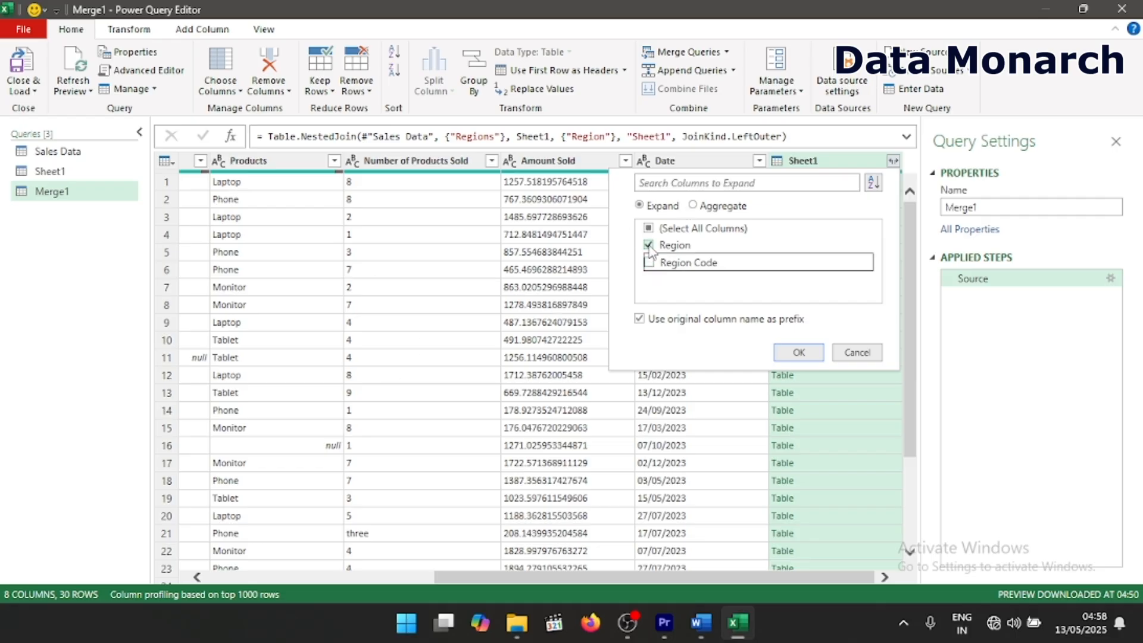
{"action": "left_click", "coordinate": [651, 246]}
{"action": "left_click", "coordinate": [650, 263]}
{"action": "left_click", "coordinate": [814, 349]}
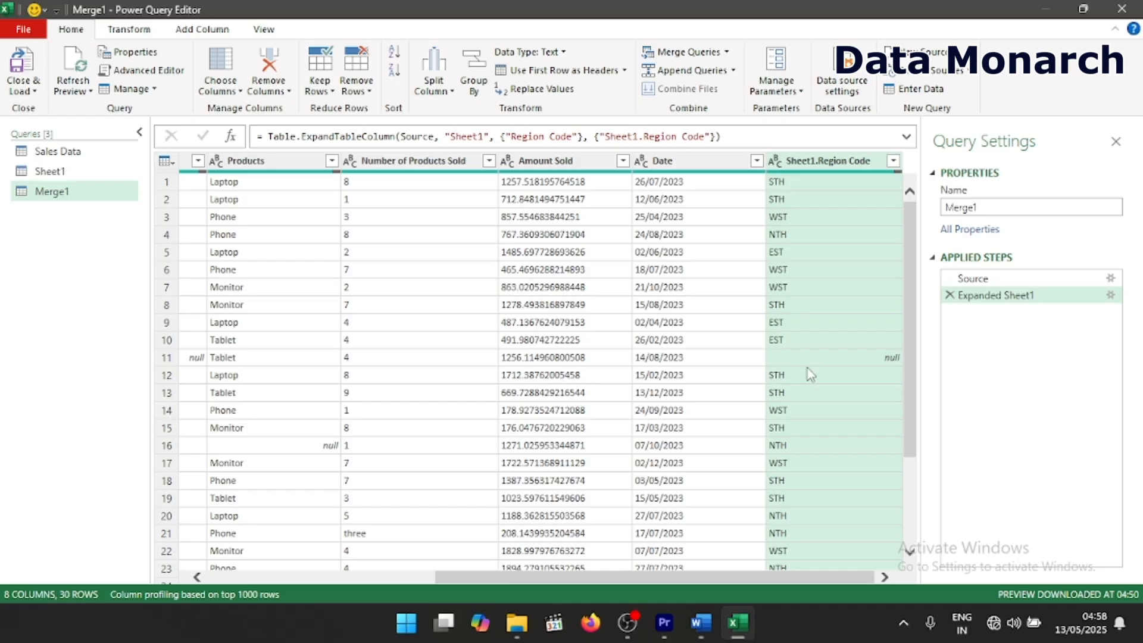
Rename the expanded Sheet1.Region Code column to Region Code.
{"action": "double_click", "coordinate": [816, 164]}
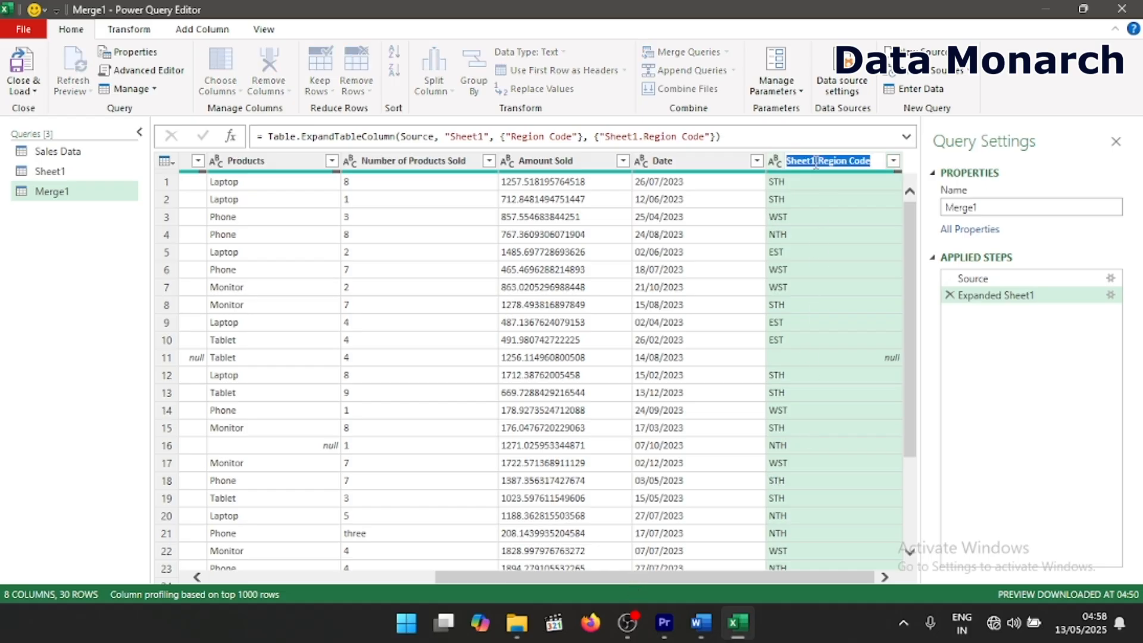
{"action": "type", "text": "Region Code"}
{"action": "key", "text": "Return"}
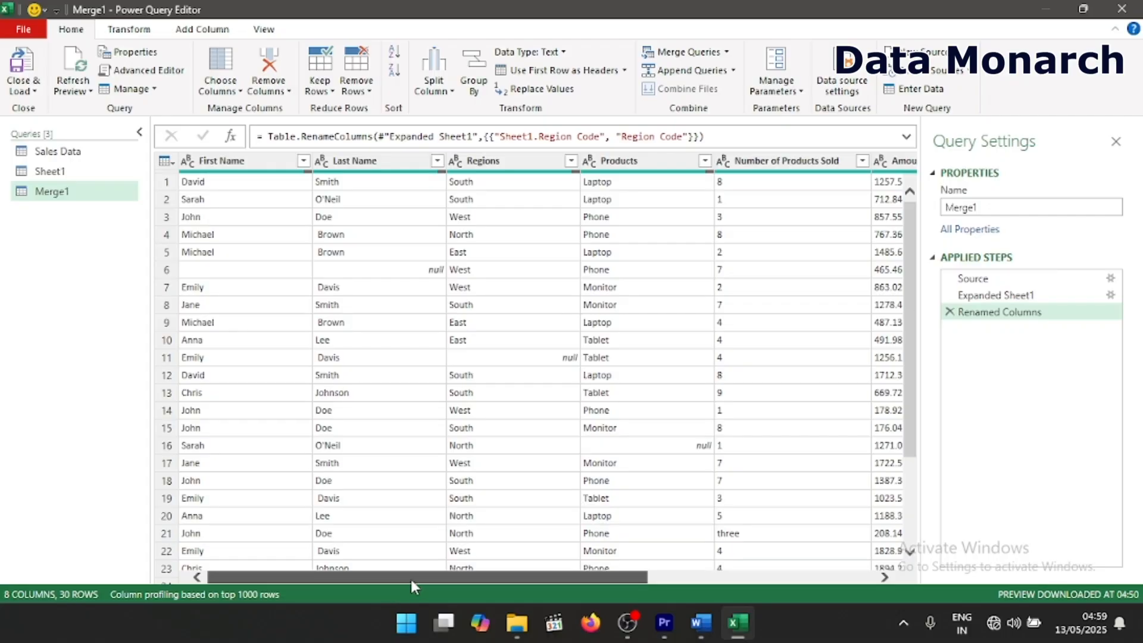
{"action": "left_click_drag", "start_coordinate": [411, 580], "coordinate": [591, 579]}
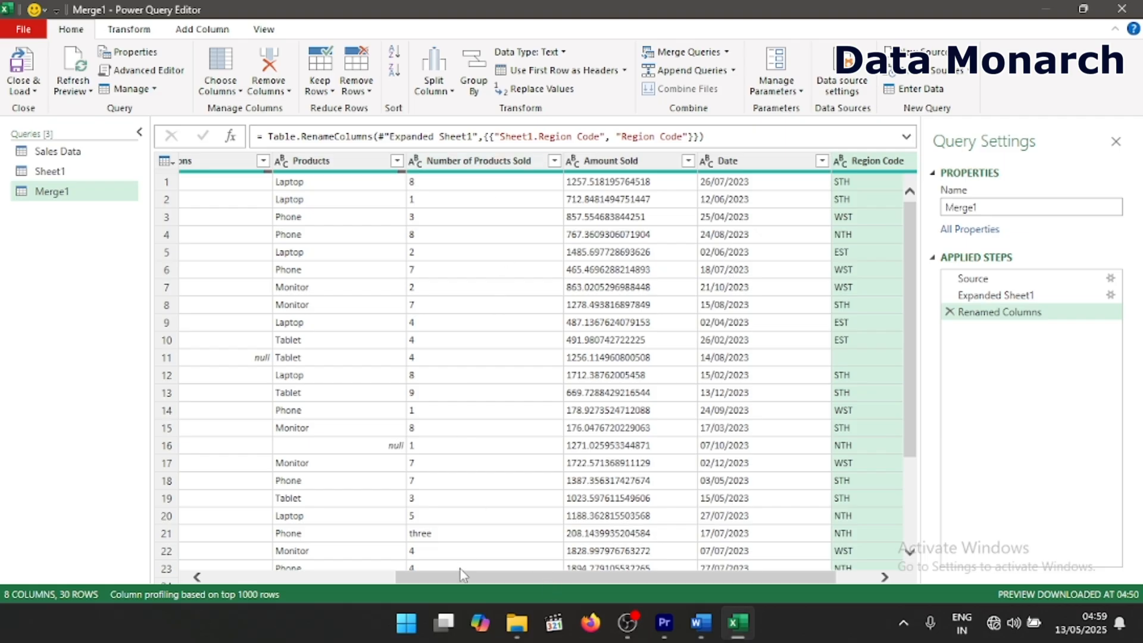
{"action": "left_click_drag", "start_coordinate": [459, 581], "coordinate": [261, 573]}
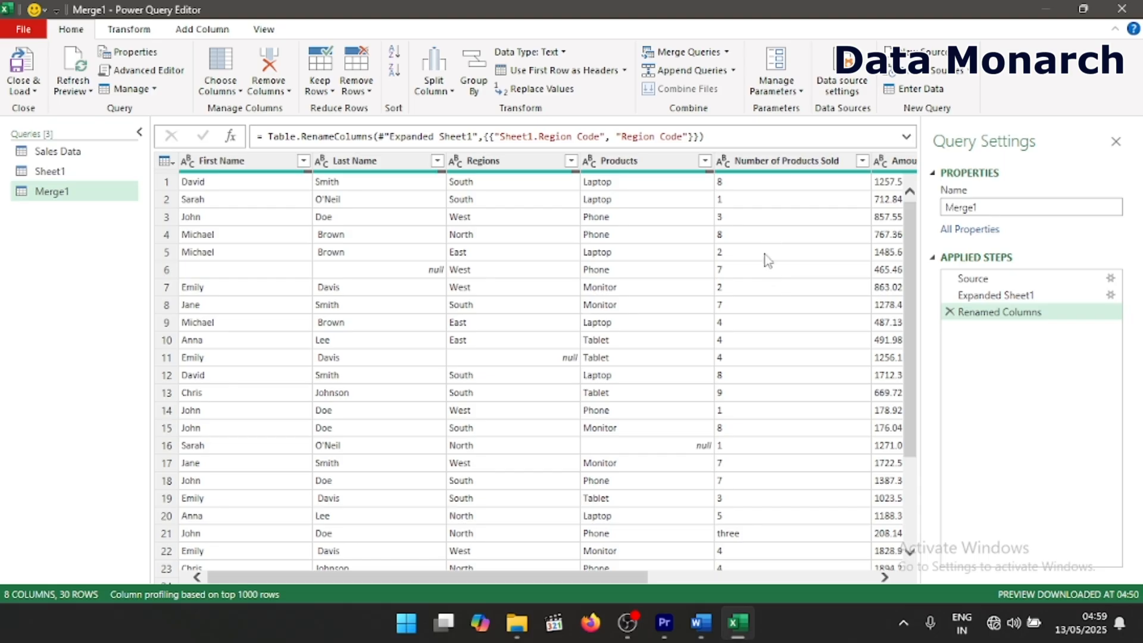
Try to change the Number of Products Sold column to Whole Number and remove that type change.
{"action": "left_click", "coordinate": [776, 162]}
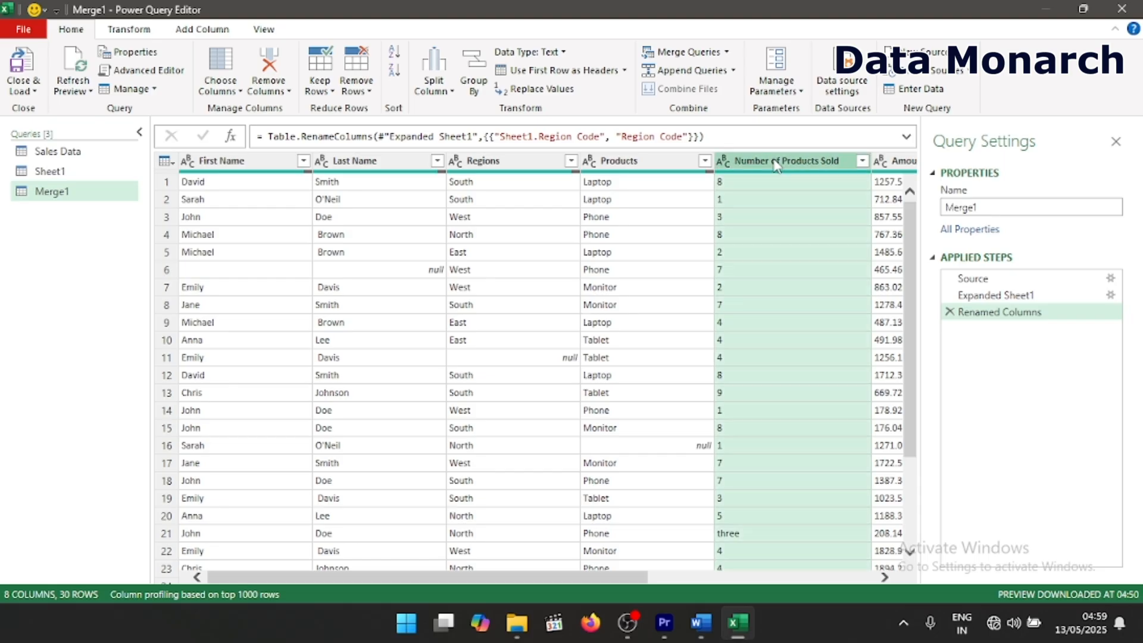
{"action": "right_click", "coordinate": [776, 163]}
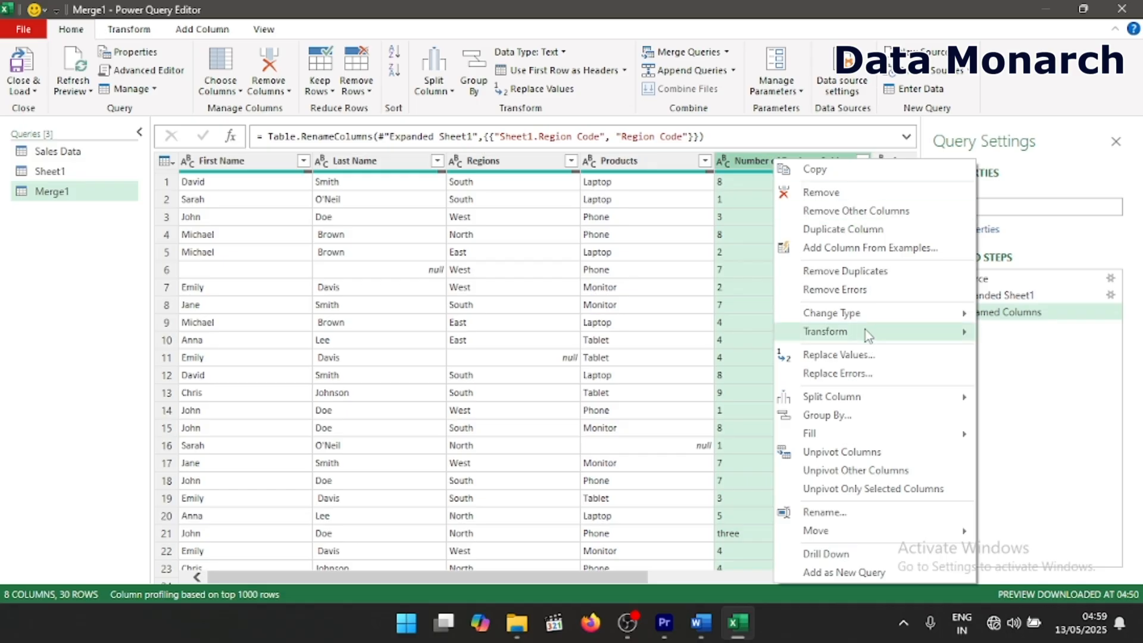
{"action": "mouse_move", "coordinate": [867, 320]}
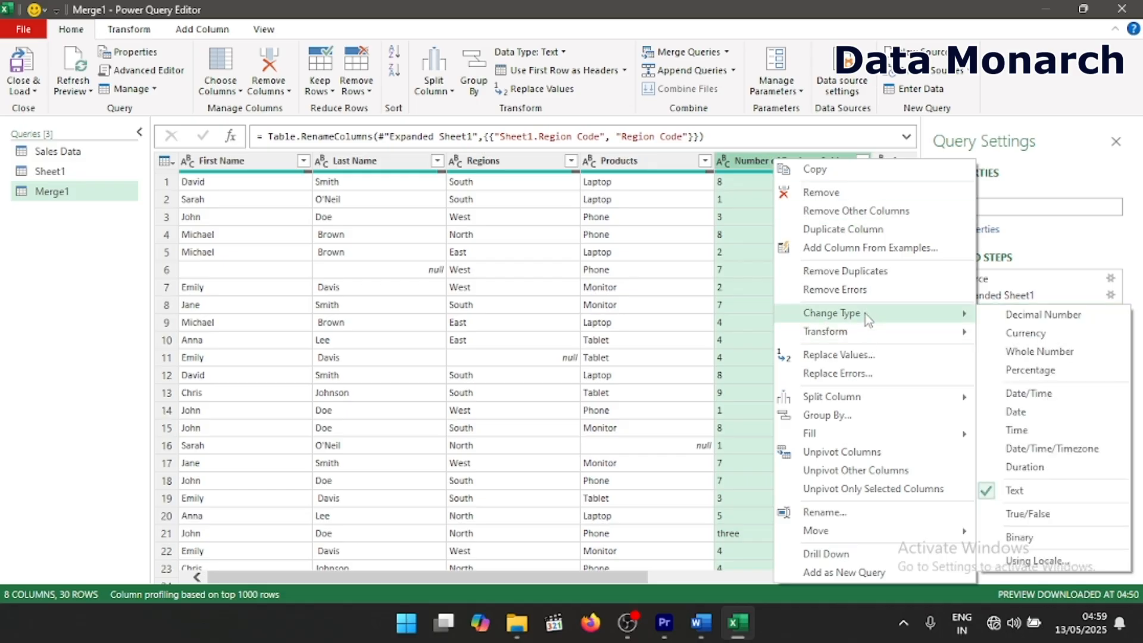
{"action": "left_click", "coordinate": [1041, 356]}
{"action": "scroll", "coordinate": [857, 363], "scroll_direction": "down", "scroll_amount": 3}
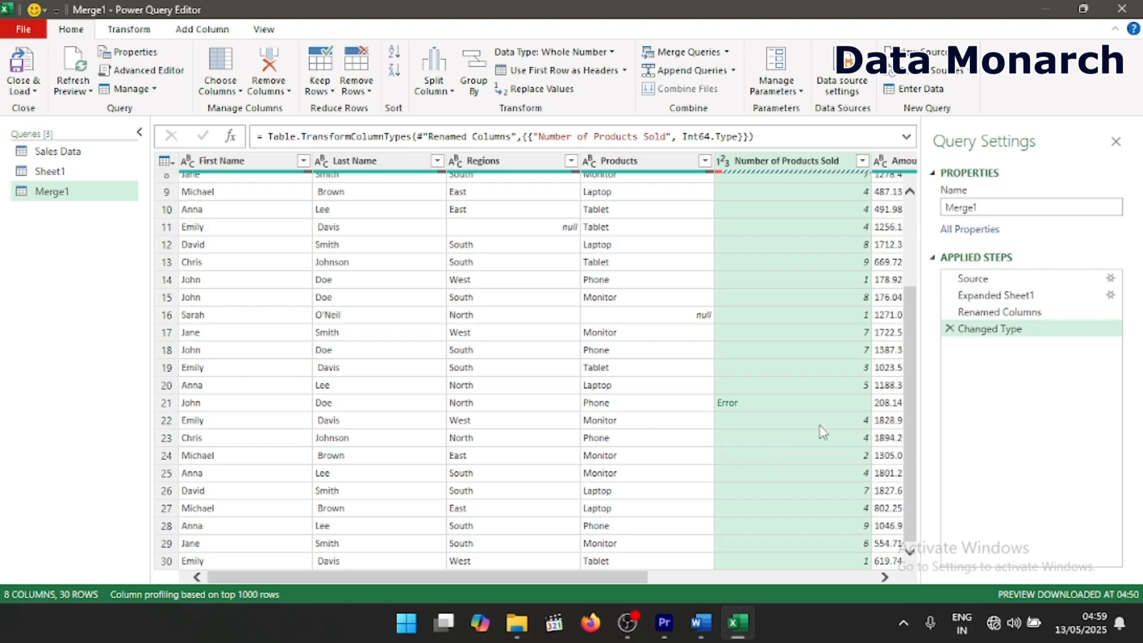
{"action": "left_click", "coordinate": [950, 329]}
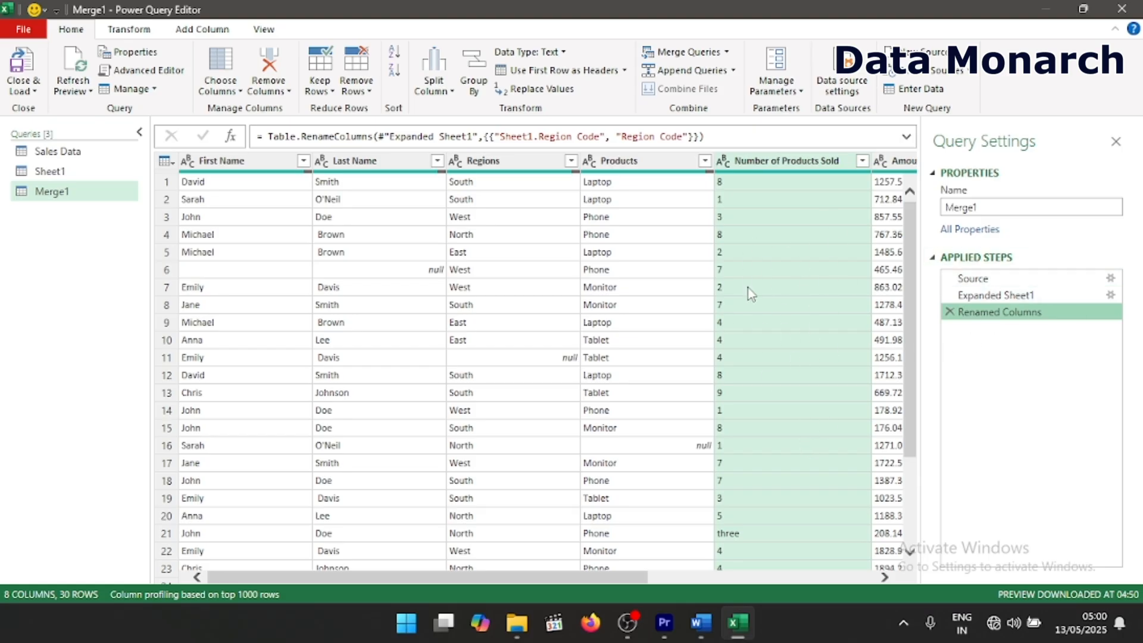
Replace the value three with 3 in the Number of Products Sold column.
{"action": "scroll", "coordinate": [745, 303], "scroll_direction": "down", "scroll_amount": 2}
{"action": "scroll", "coordinate": [788, 179], "scroll_direction": "up", "scroll_amount": 2}
{"action": "scroll", "coordinate": [801, 429], "scroll_direction": "down", "scroll_amount": 3}
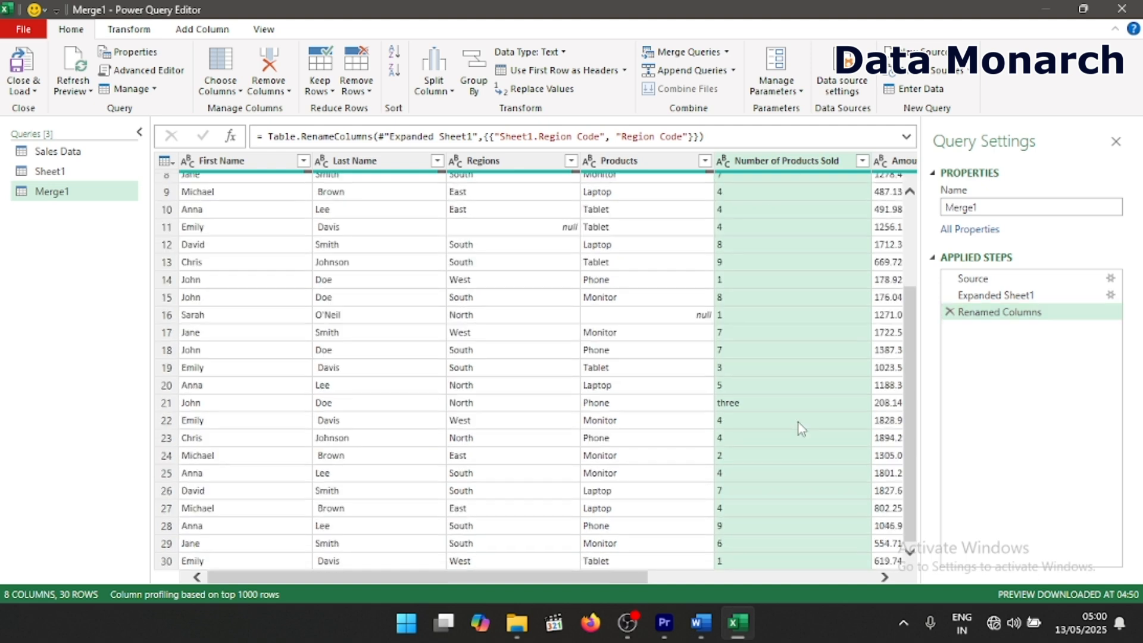
{"action": "left_click", "coordinate": [730, 408]}
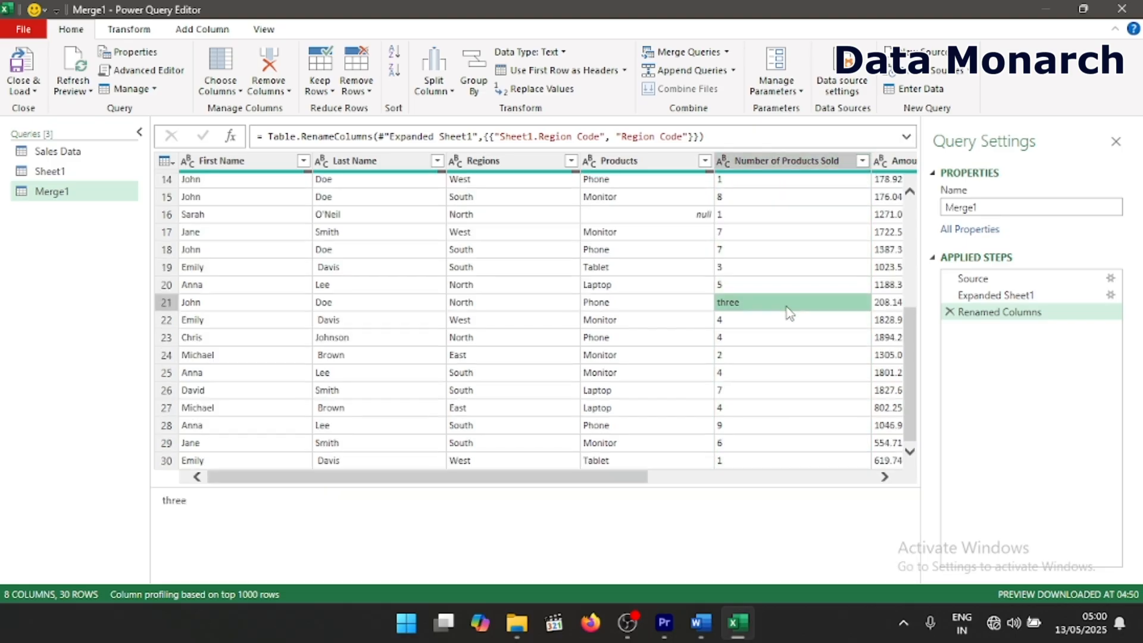
{"action": "right_click", "coordinate": [776, 307]}
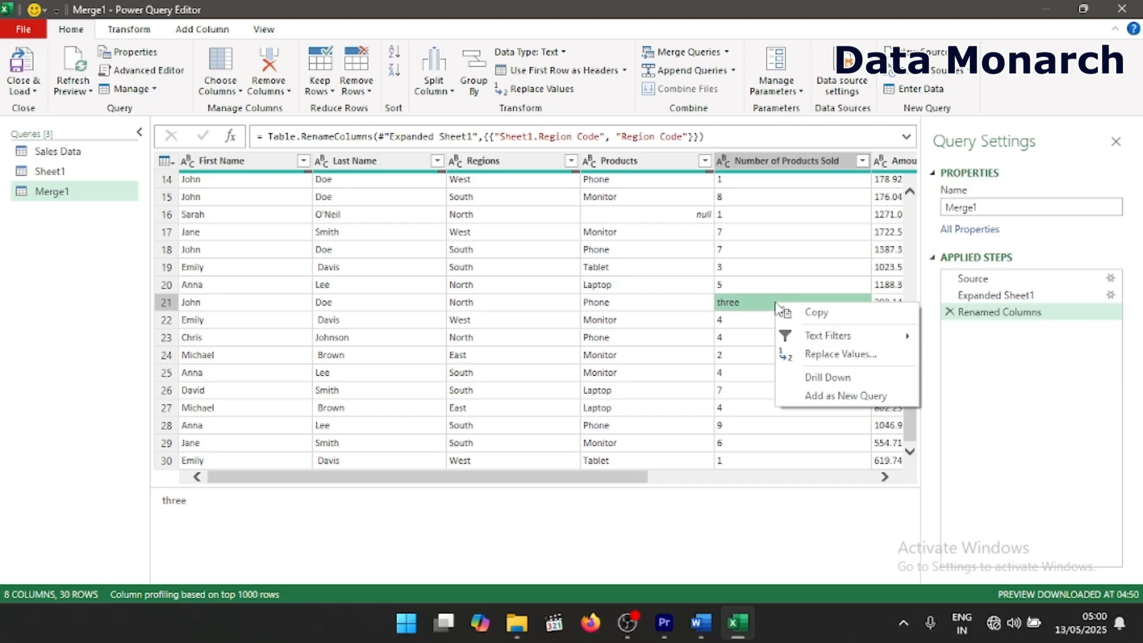
{"action": "left_click", "coordinate": [816, 355]}
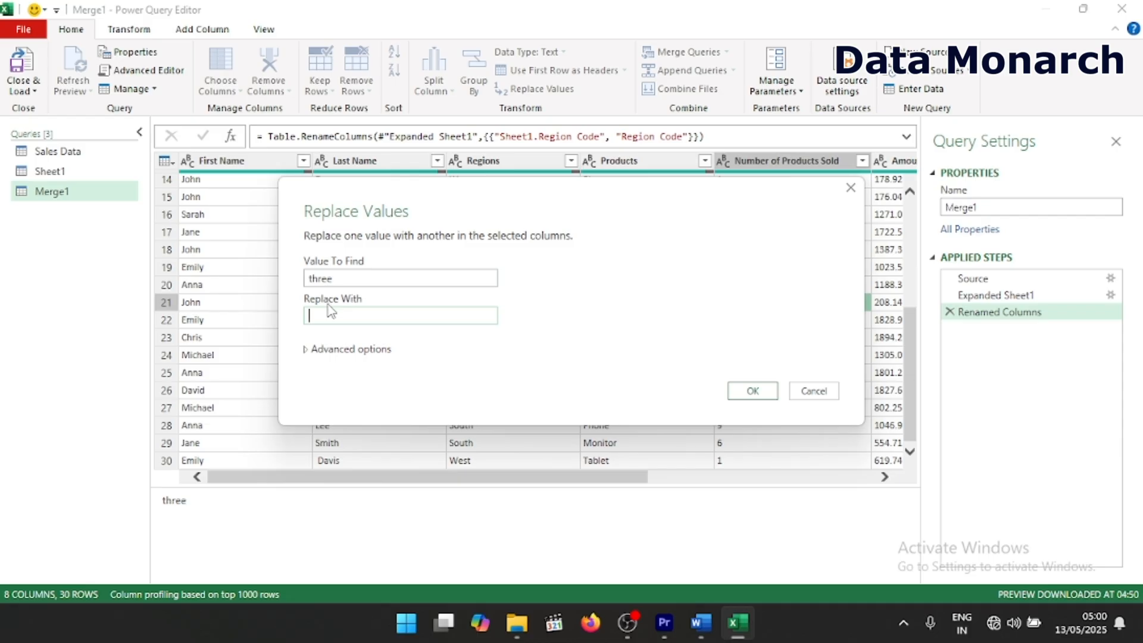
{"action": "left_click", "coordinate": [752, 391]}
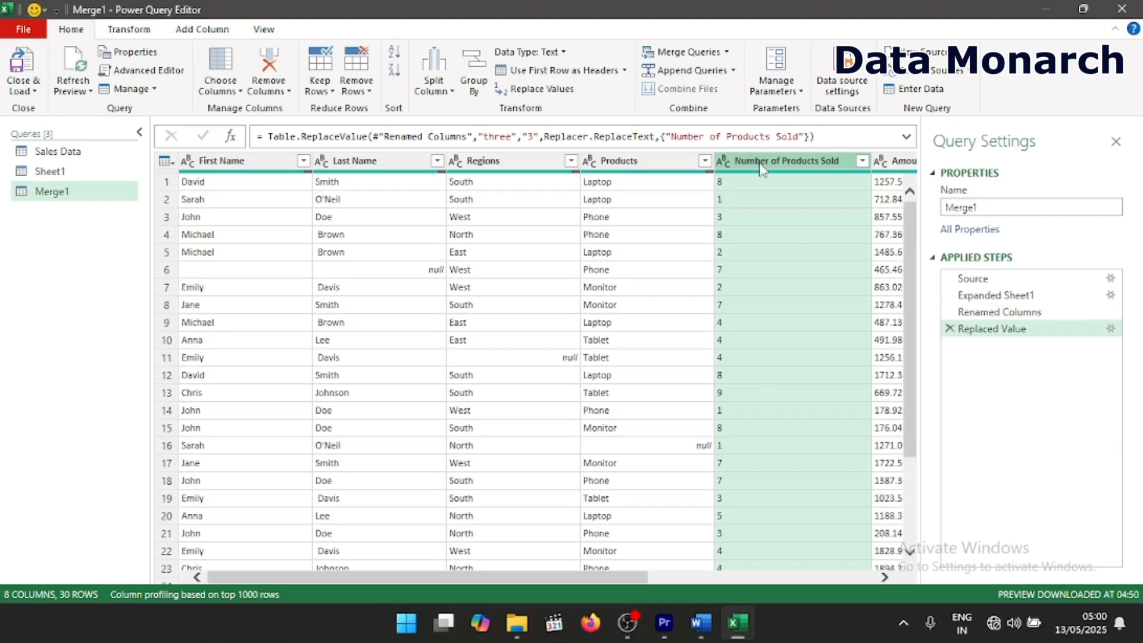
Convert the Number of Products Sold column to the Whole Number data type.
{"action": "right_click", "coordinate": [762, 170]}
{"action": "mouse_move", "coordinate": [869, 319]}
{"action": "left_click", "coordinate": [1012, 357]}
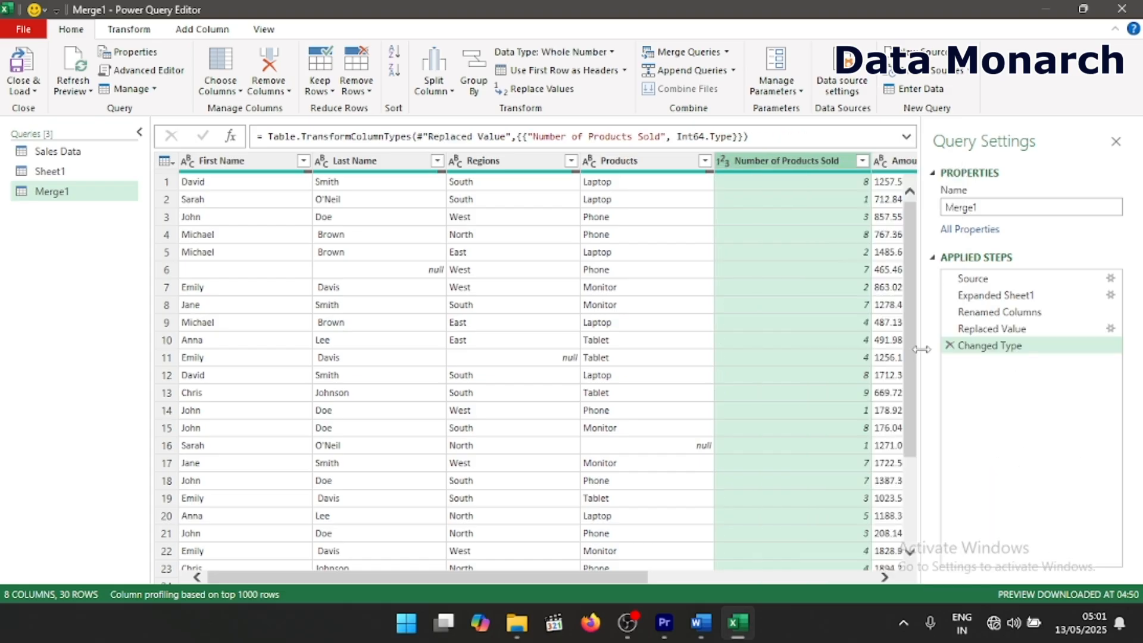
{"action": "mouse_move", "coordinate": [908, 338]}
{"action": "left_mouse_down"}
{"action": "mouse_move", "coordinate": [910, 484]}
{"action": "mouse_move", "coordinate": [909, 335]}
{"action": "left_mouse_up"}
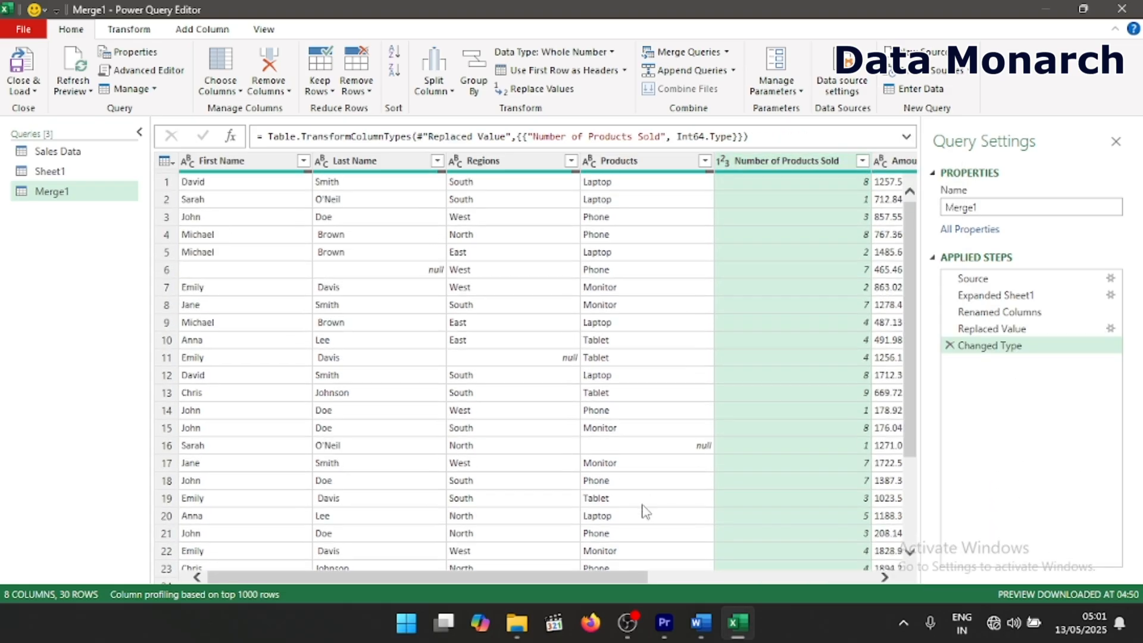
Convert the Amount Sold column to the Currency data type.
{"action": "left_click_drag", "start_coordinate": [593, 579], "coordinate": [763, 577]}
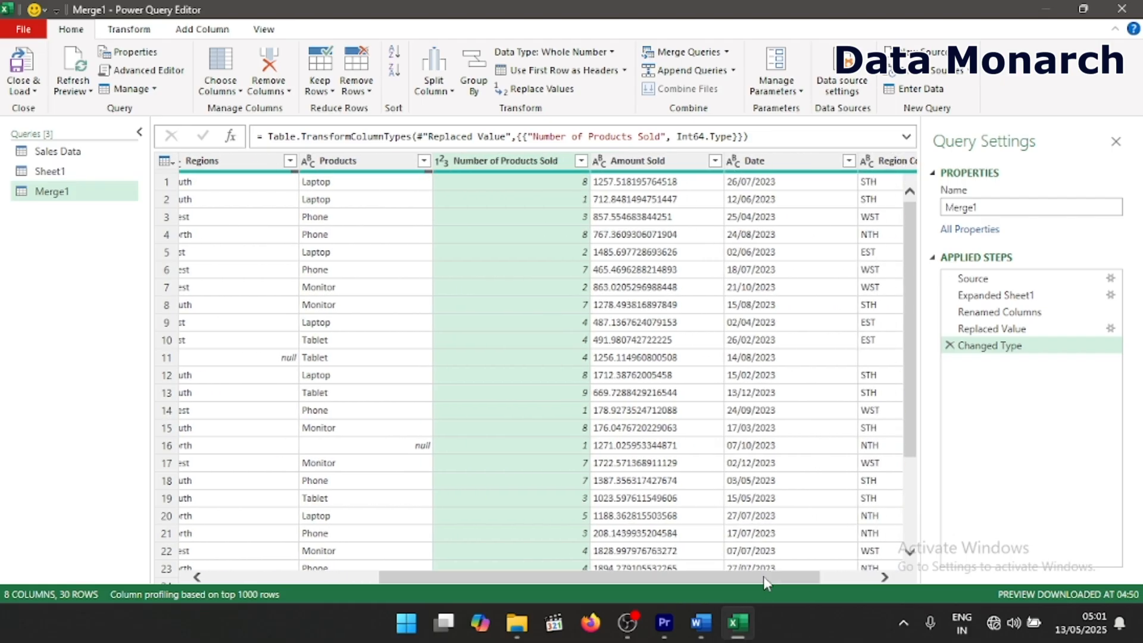
{"action": "left_click", "coordinate": [613, 174]}
{"action": "mouse_move", "coordinate": [619, 177]}
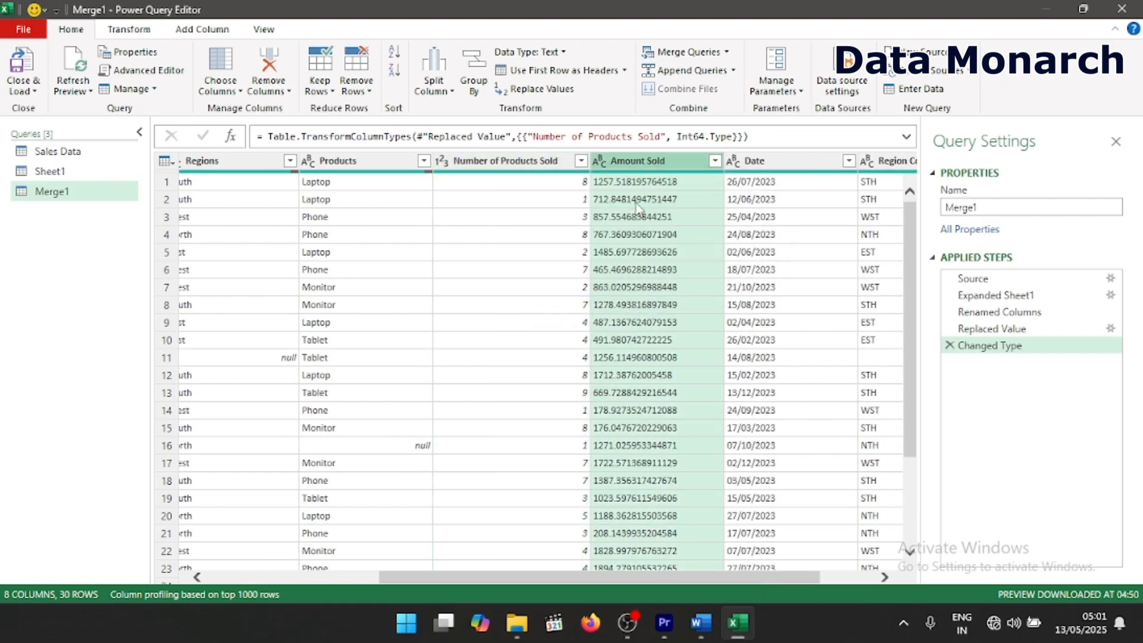
{"action": "left_click", "coordinate": [599, 161]}
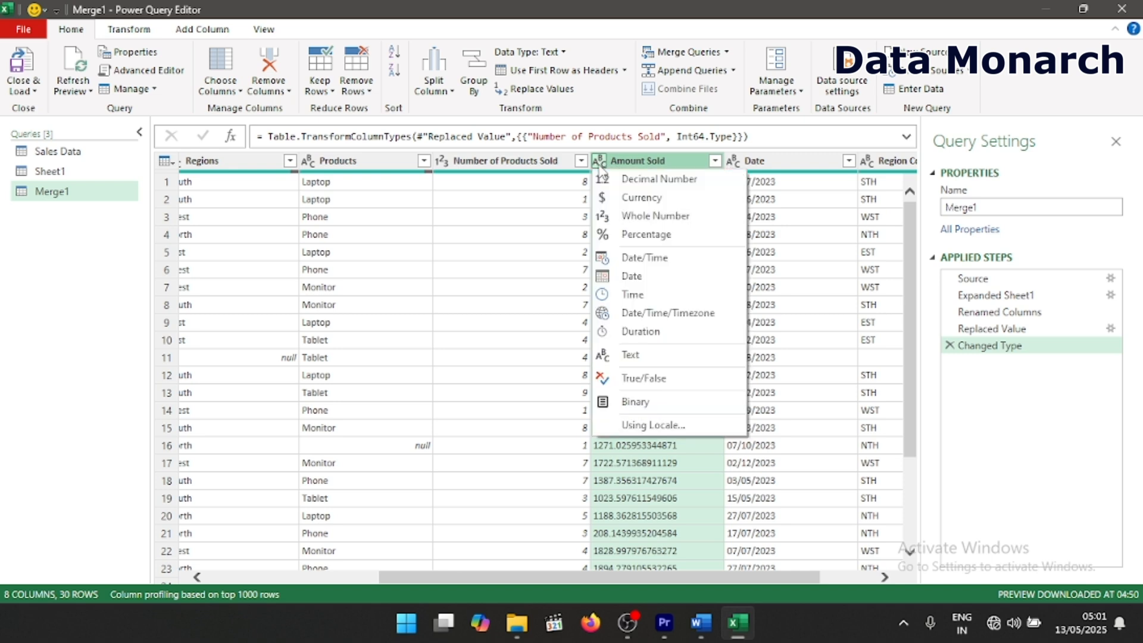
{"action": "left_click", "coordinate": [649, 203]}
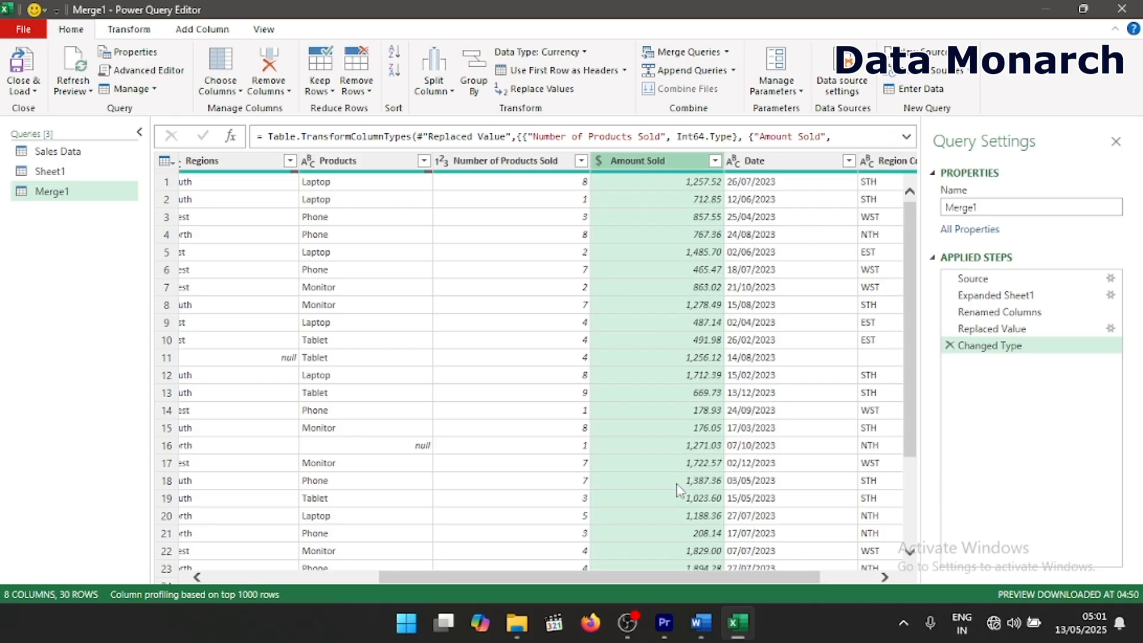
Convert the Date column to the Date data type, replacing the current type conversion.
{"action": "left_click", "coordinate": [737, 163]}
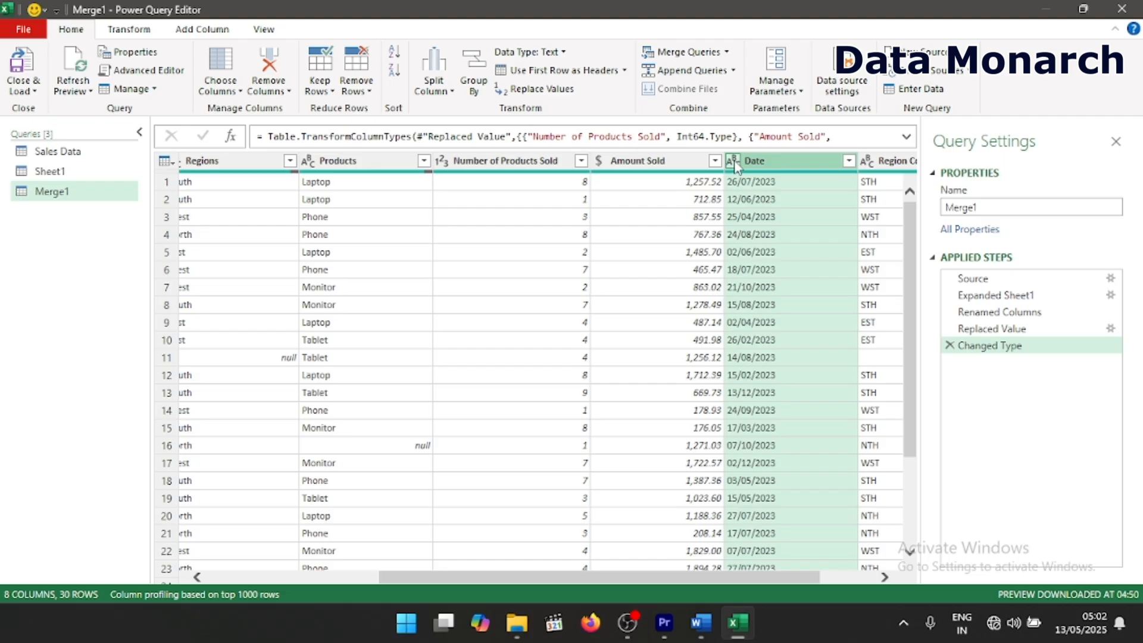
{"action": "left_click", "coordinate": [734, 161]}
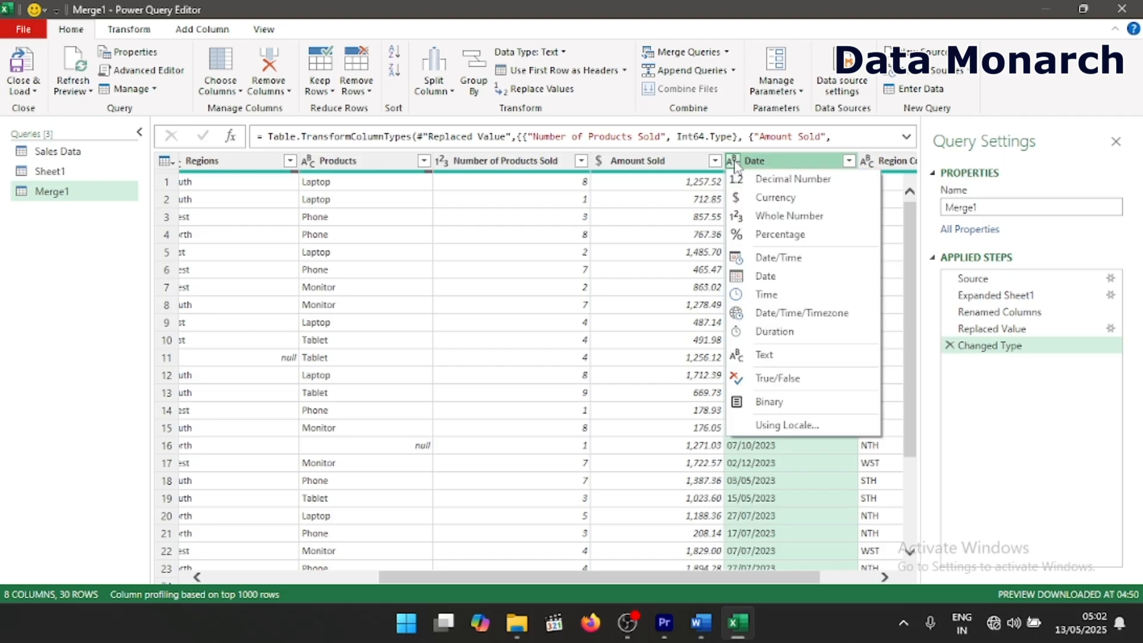
{"action": "left_click", "coordinate": [766, 276]}
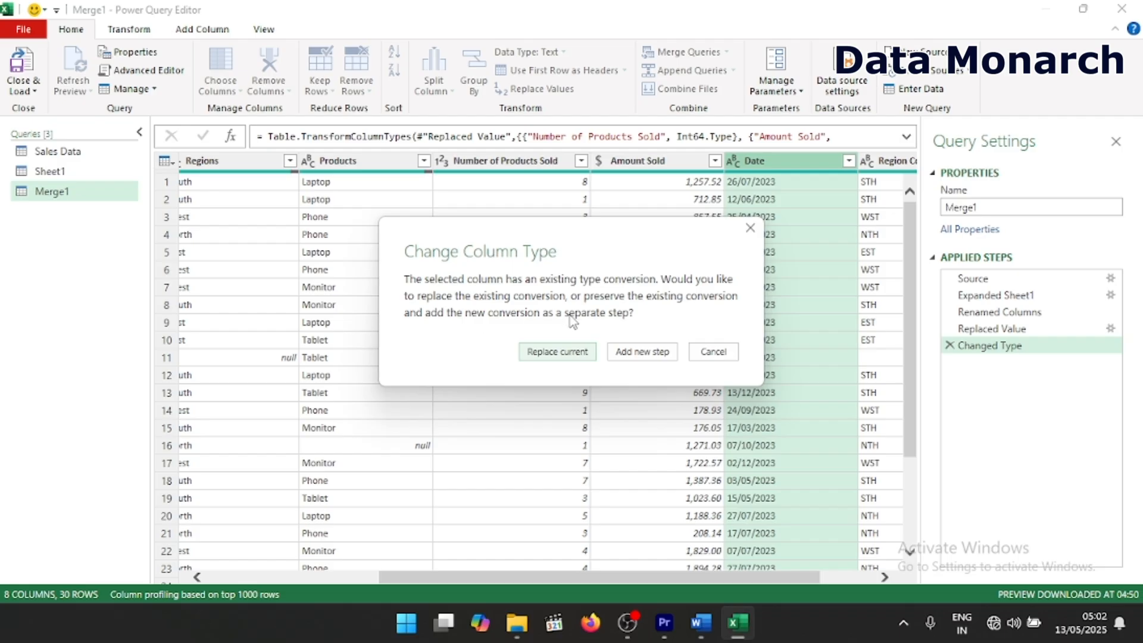
{"action": "left_click", "coordinate": [583, 352]}
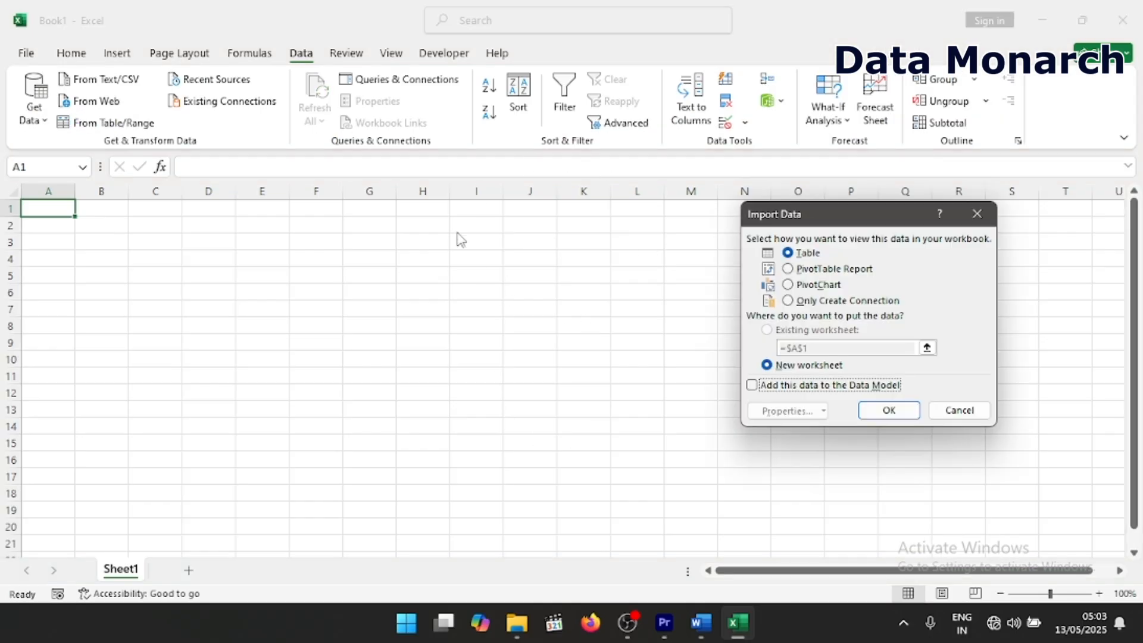
Load the query results into the workbook as tables on new worksheets.
{"action": "left_click", "coordinate": [889, 412]}
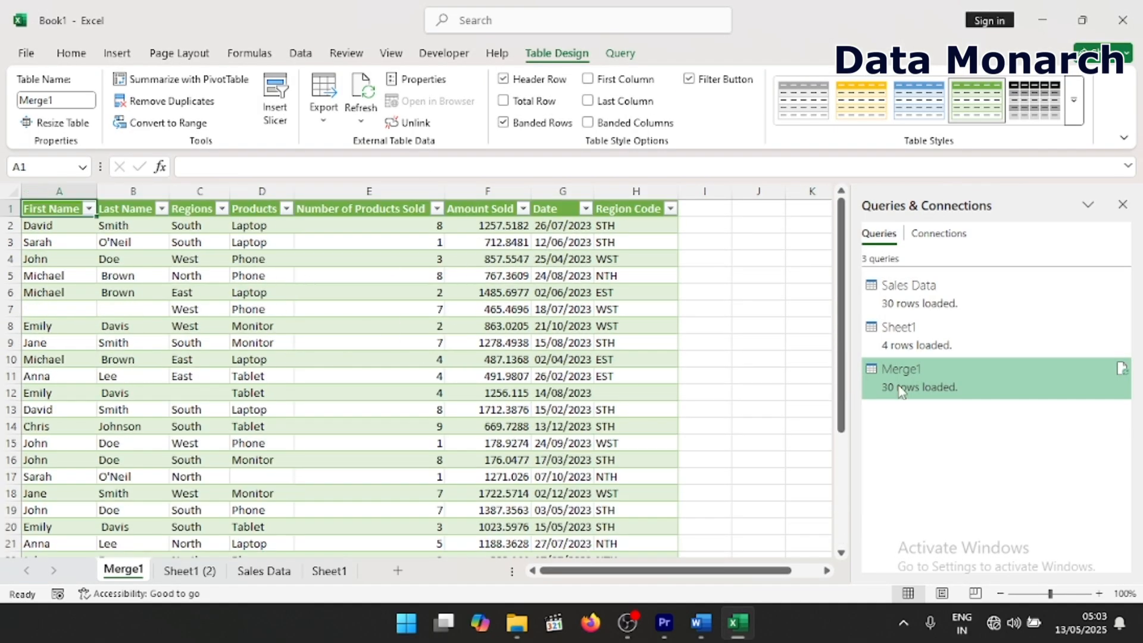
Look through the loaded Sales Data, Sheet1 and Merge1 queries and their connections, and close the query list.
{"action": "left_click", "coordinate": [922, 308]}
{"action": "left_click", "coordinate": [904, 326]}
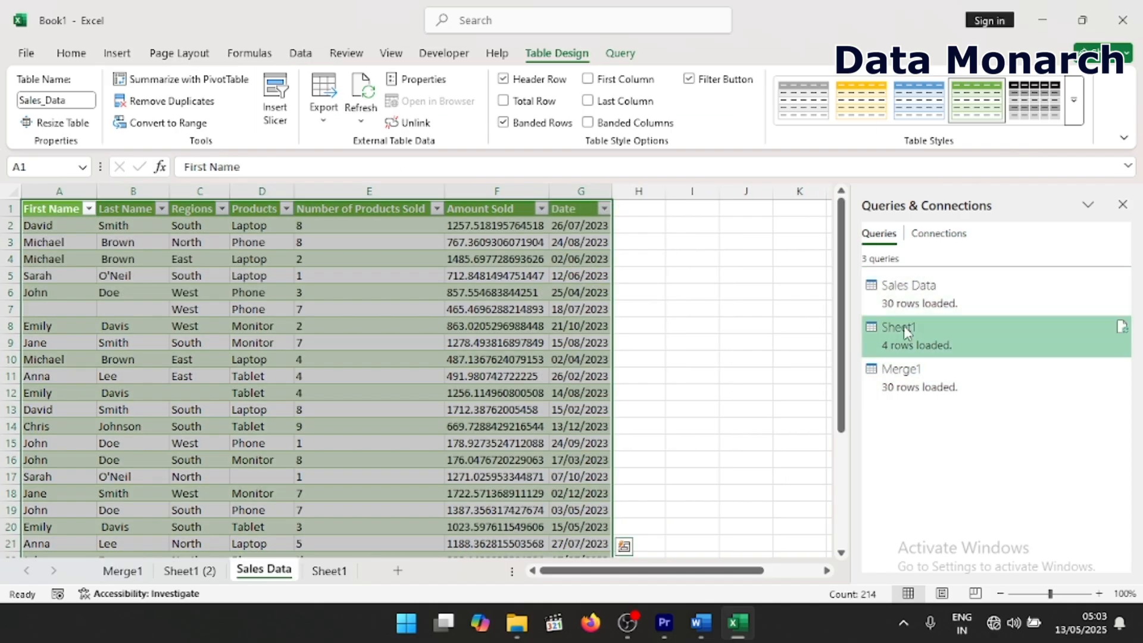
{"action": "left_click", "coordinate": [903, 381]}
{"action": "left_click", "coordinate": [938, 233]}
{"action": "left_click", "coordinate": [879, 233]}
{"action": "left_click", "coordinate": [904, 309]}
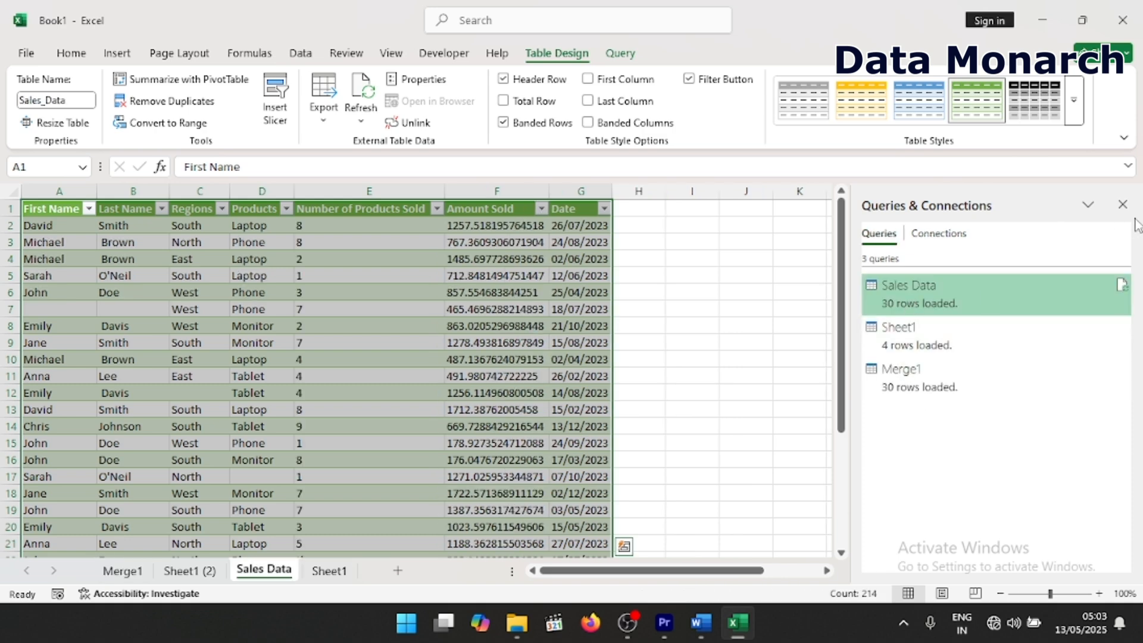
{"action": "left_click", "coordinate": [1123, 205]}
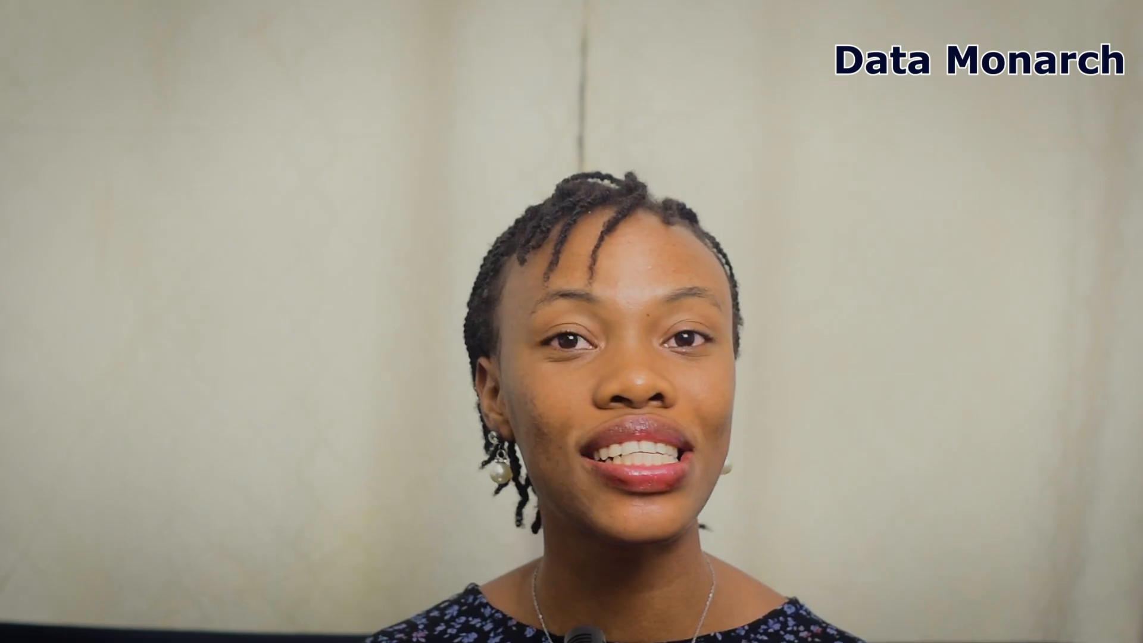